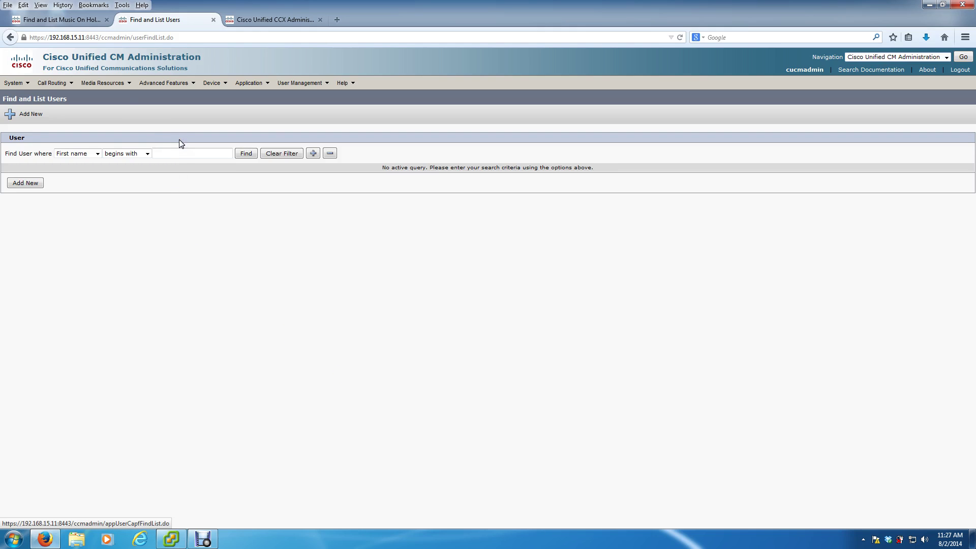
Upload MOHTest1.wav from the 11 MOH folder as a Music On Hold audio file on the 192.168.15.11 server.
{"action": "mouse_move", "coordinate": [113, 84]}
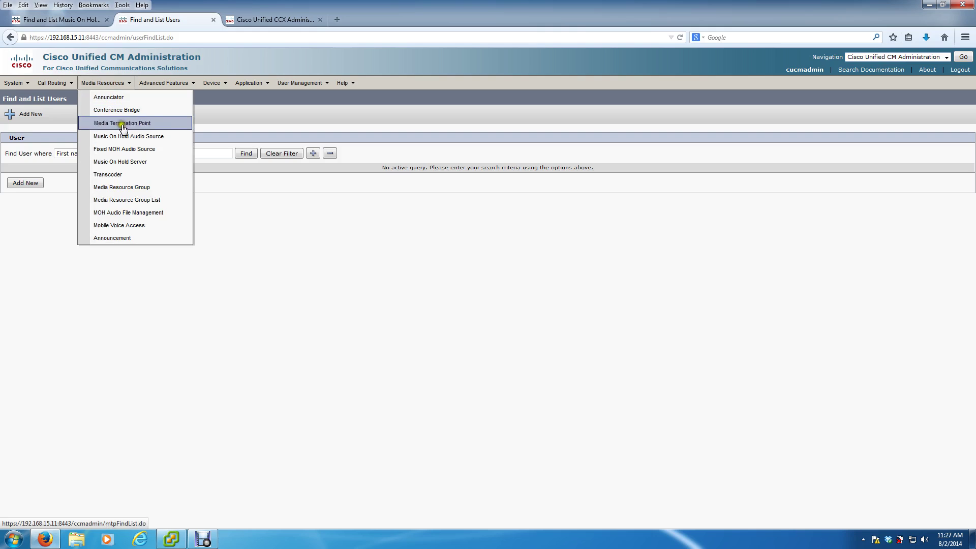
{"action": "left_click", "coordinate": [127, 216]}
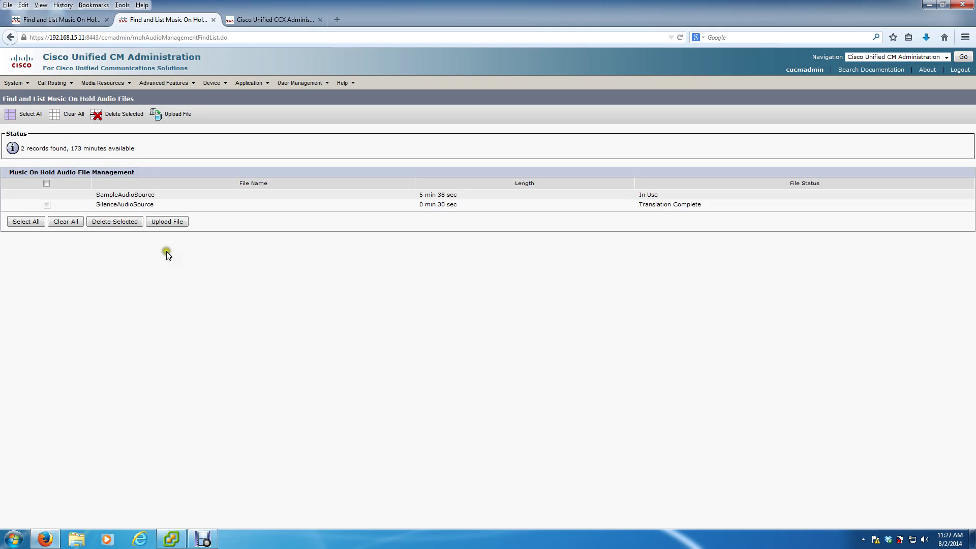
{"action": "left_click", "coordinate": [168, 223]}
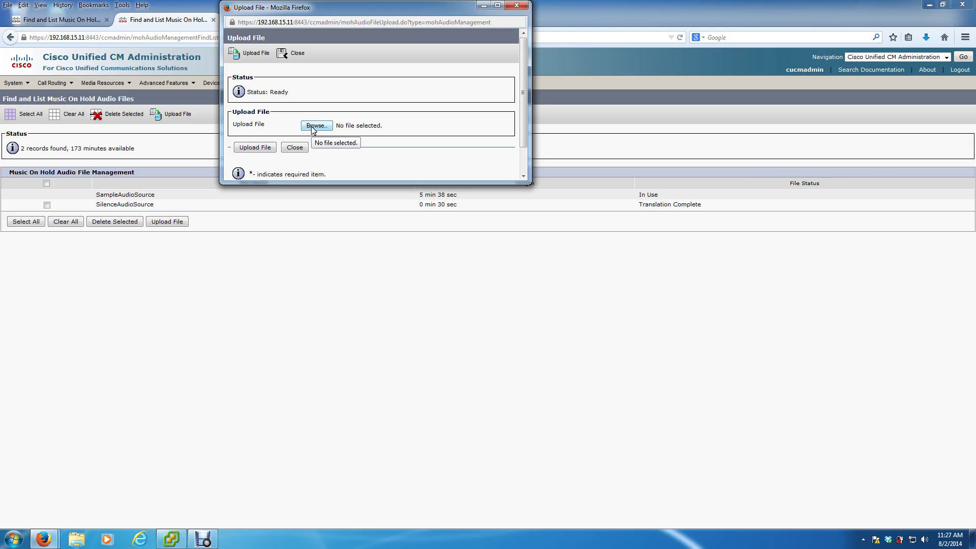
{"action": "left_click", "coordinate": [315, 126]}
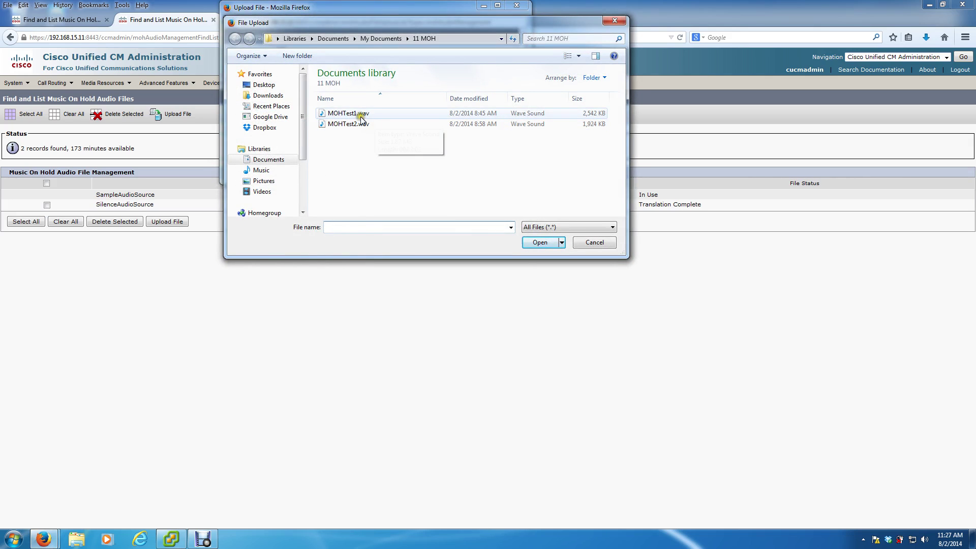
{"action": "left_click", "coordinate": [361, 113]}
{"action": "left_click", "coordinate": [540, 243]}
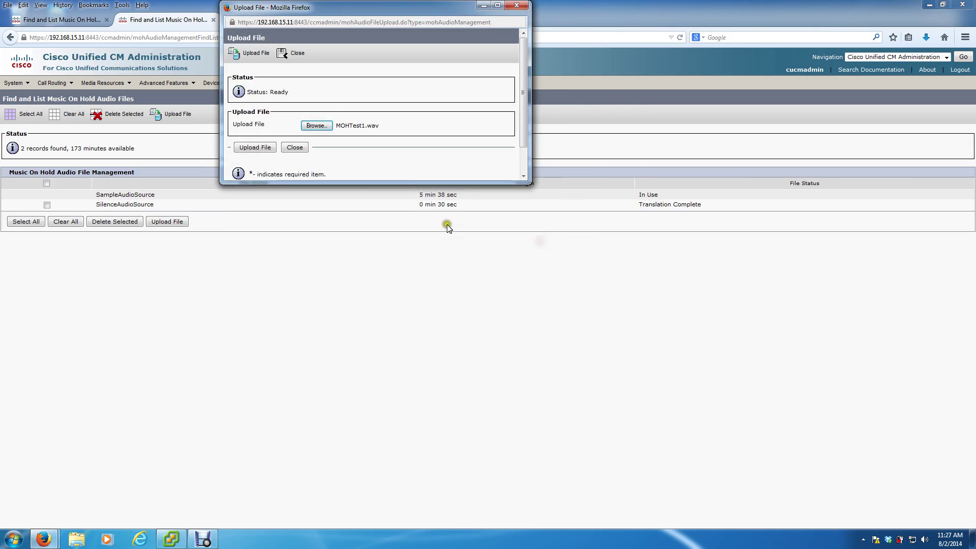
{"action": "left_click", "coordinate": [258, 148]}
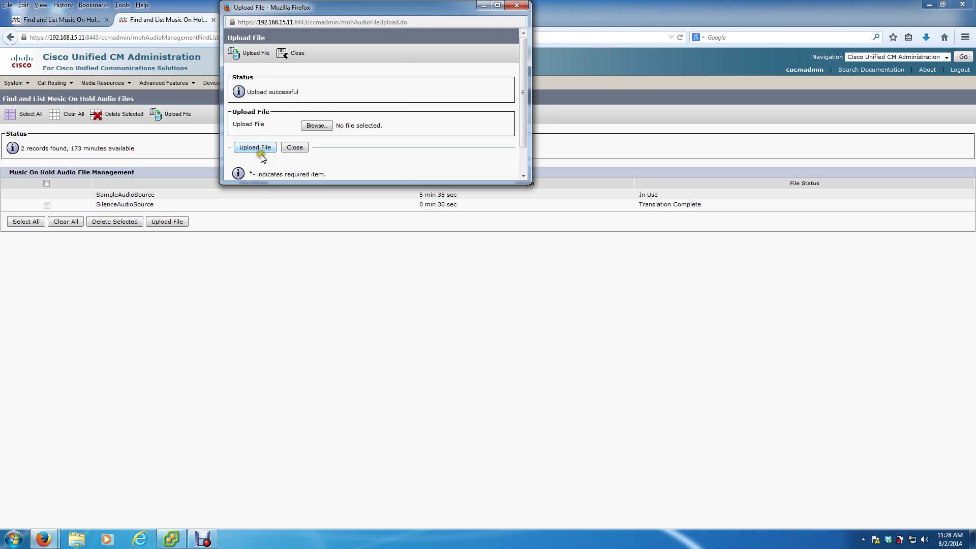
{"action": "left_click", "coordinate": [295, 148]}
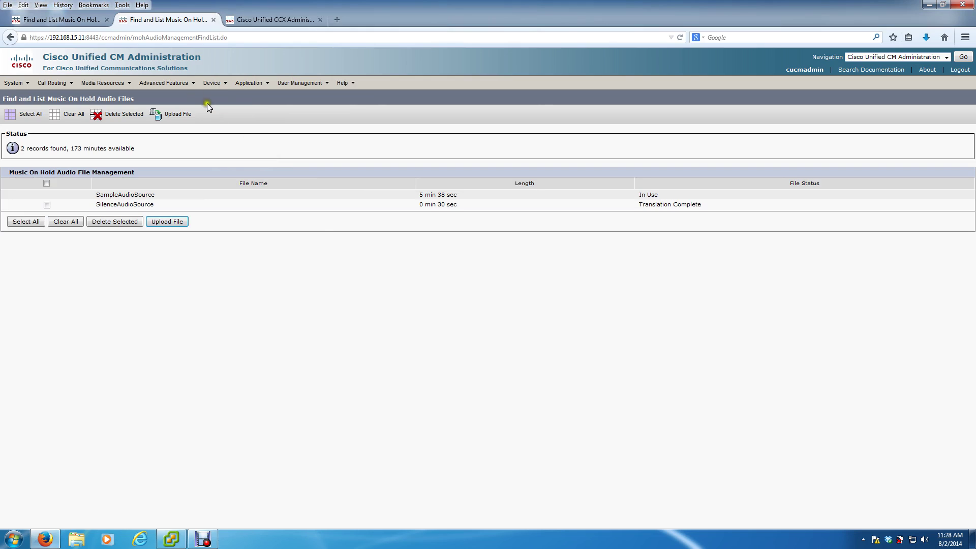
Upload the same MOHTest1.wav file to the Music On Hold audio files on the 192.168.15.10 server.
{"action": "left_click", "coordinate": [83, 20]}
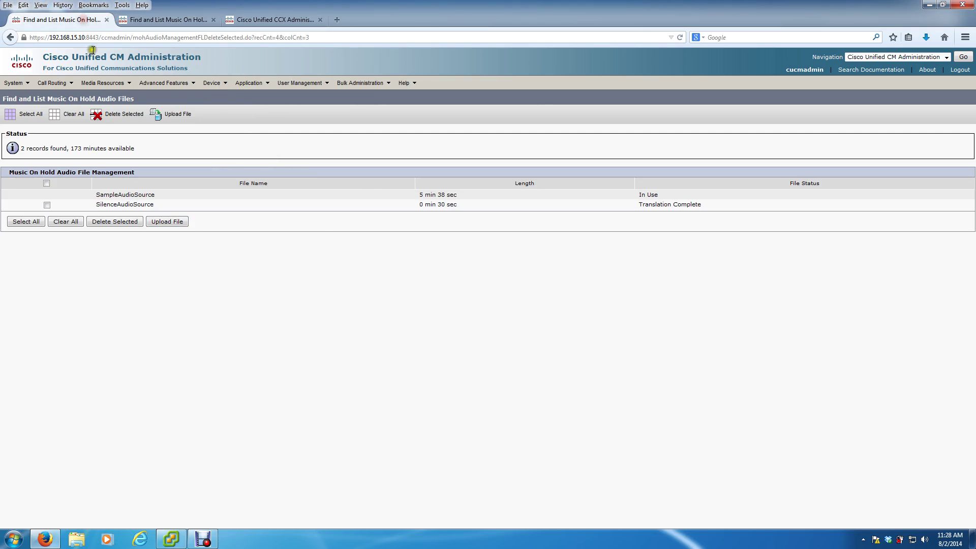
{"action": "left_click", "coordinate": [102, 83]}
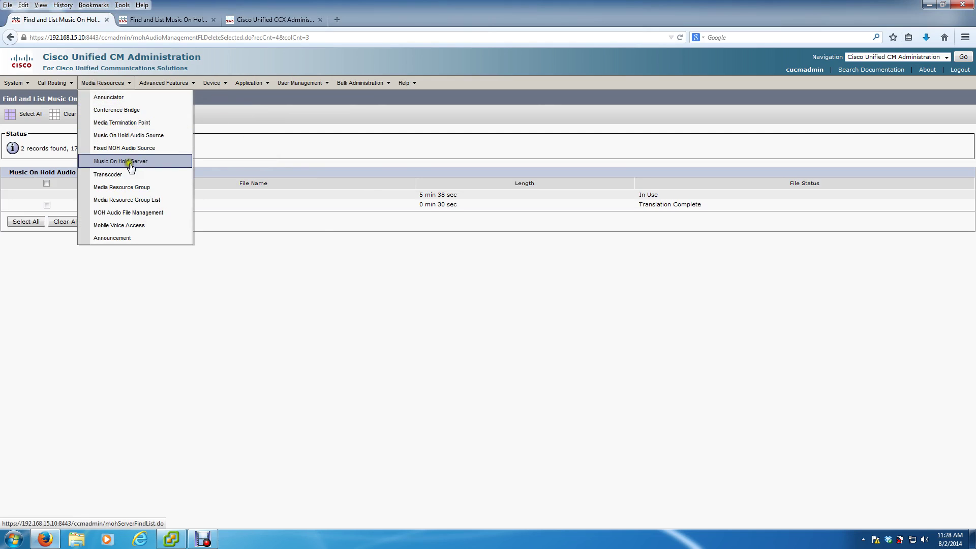
{"action": "left_click", "coordinate": [154, 212]}
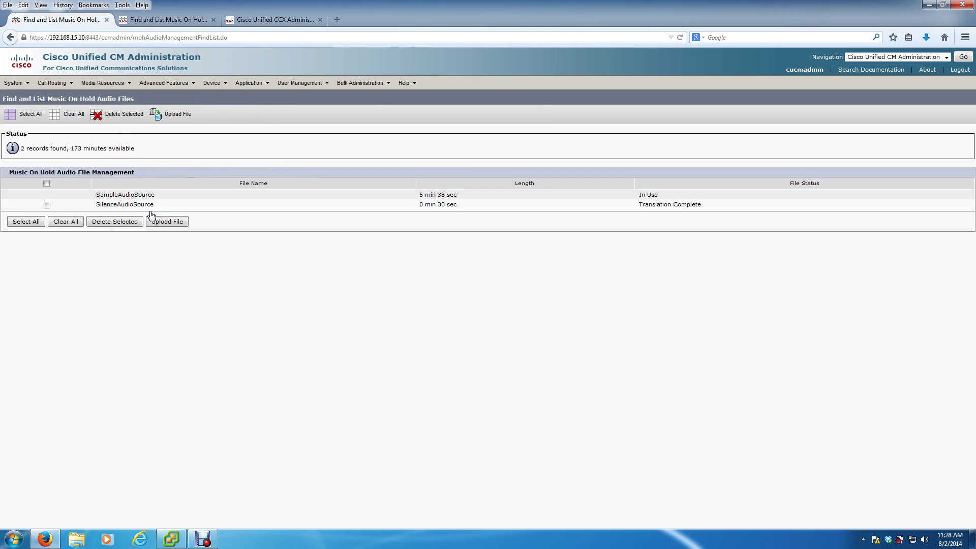
{"action": "left_click", "coordinate": [165, 222]}
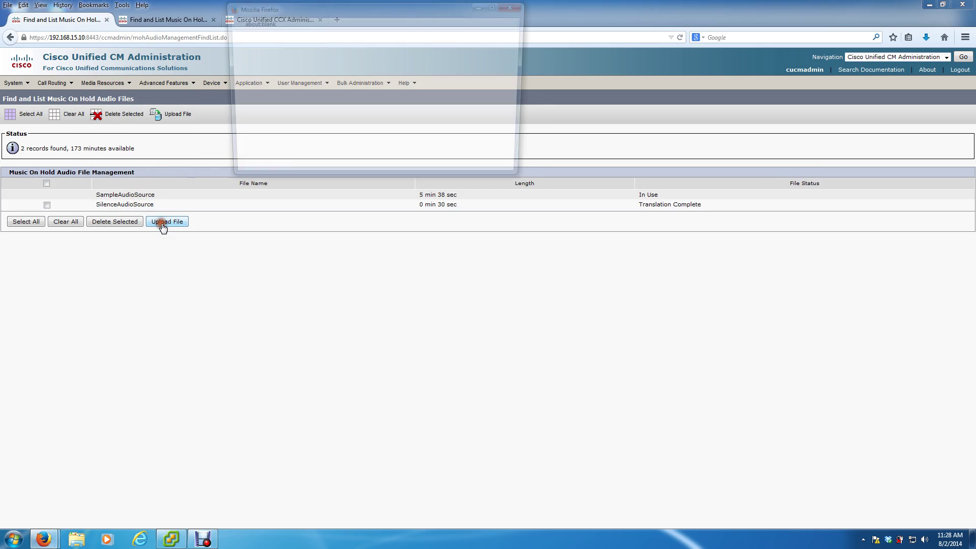
{"action": "left_click", "coordinate": [316, 125]}
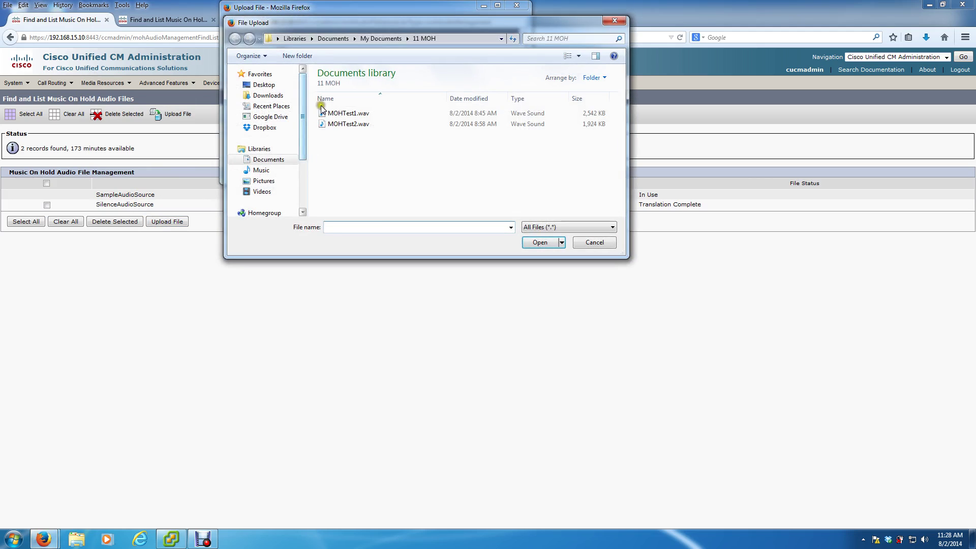
{"action": "left_click", "coordinate": [343, 113]}
{"action": "left_click", "coordinate": [539, 242]}
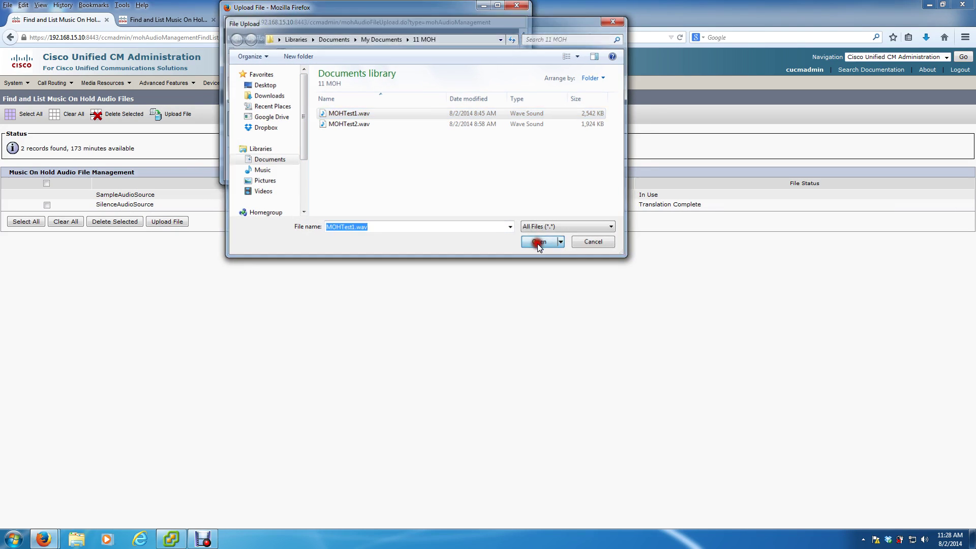
{"action": "left_click", "coordinate": [253, 153]}
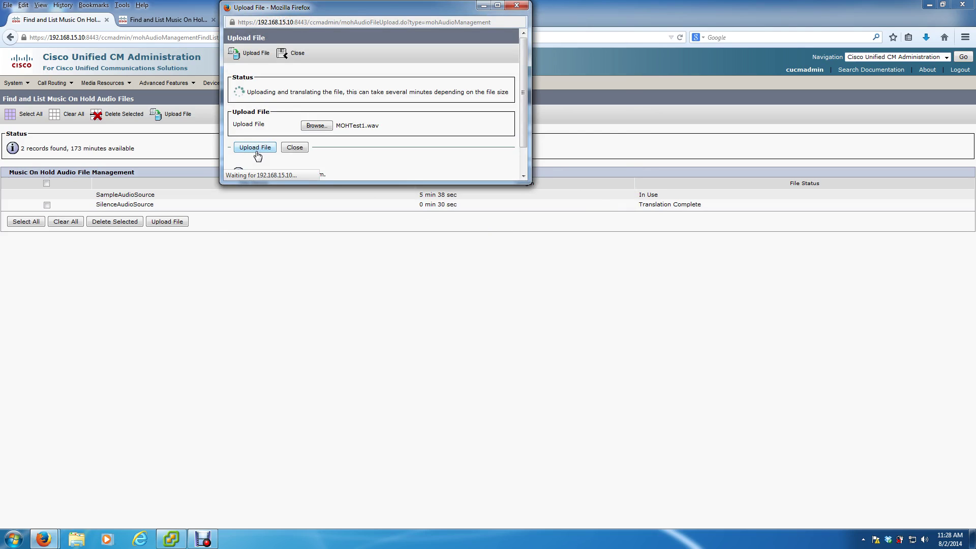
{"action": "left_click", "coordinate": [286, 147]}
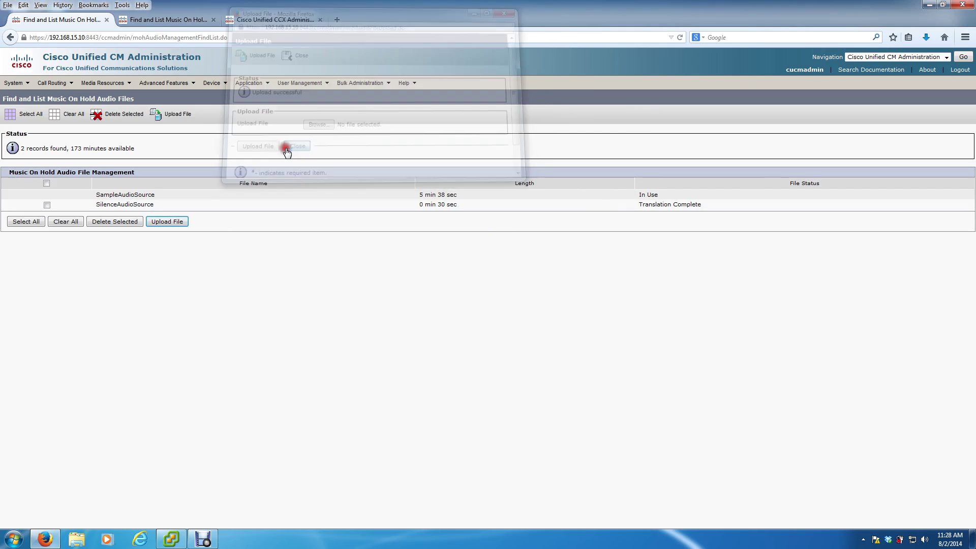
Refresh the Music On Hold audio file lists on both the 192.168.15.10 and 192.168.15.11 servers.
{"action": "left_click", "coordinate": [680, 37]}
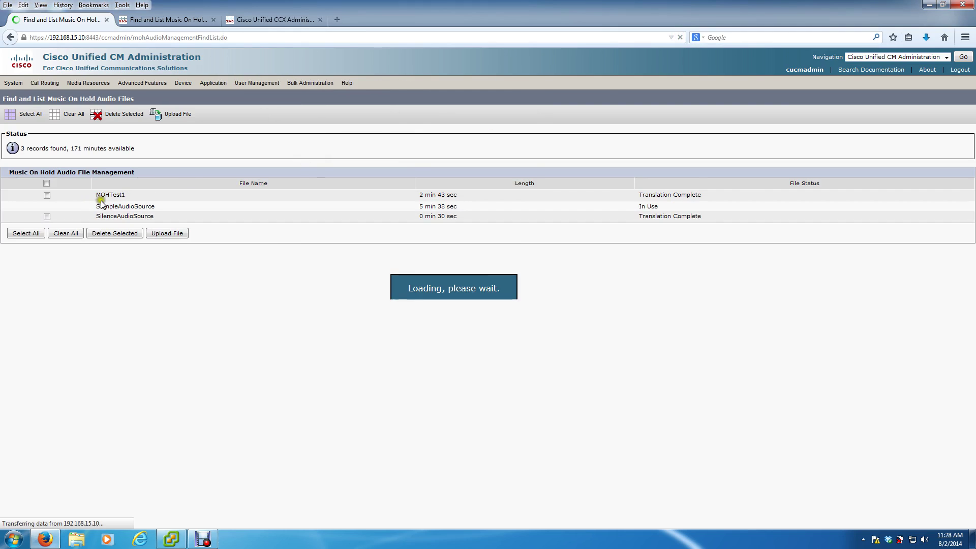
{"action": "left_click", "coordinate": [164, 21]}
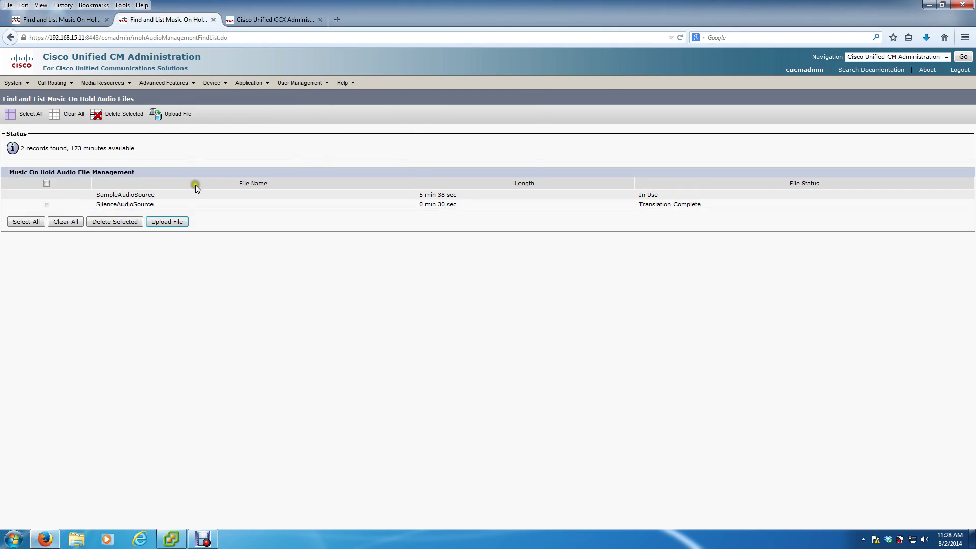
{"action": "left_click", "coordinate": [680, 37]}
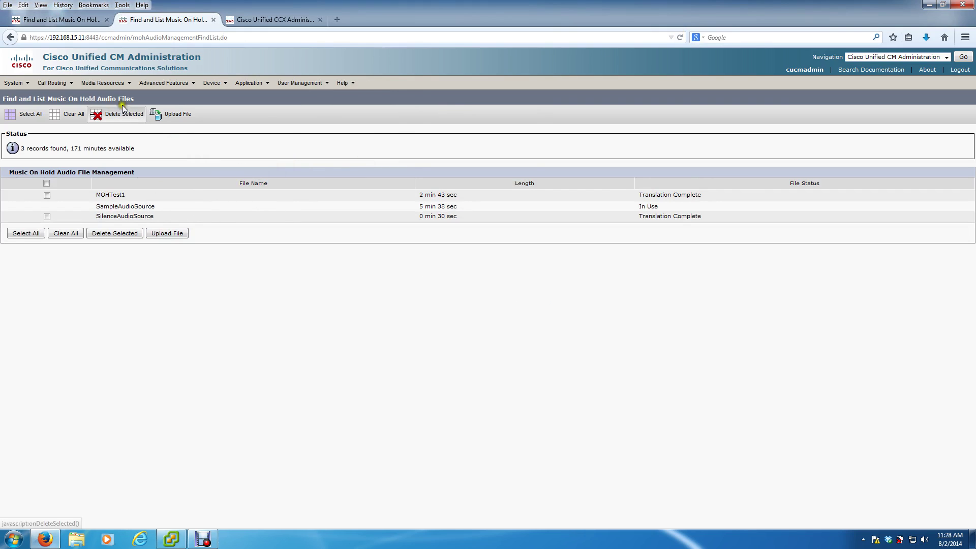
Add a new Music On Hold audio source on 192.168.15.11 with stream number 2 and source file MOHTest1.
{"action": "mouse_move", "coordinate": [116, 89]}
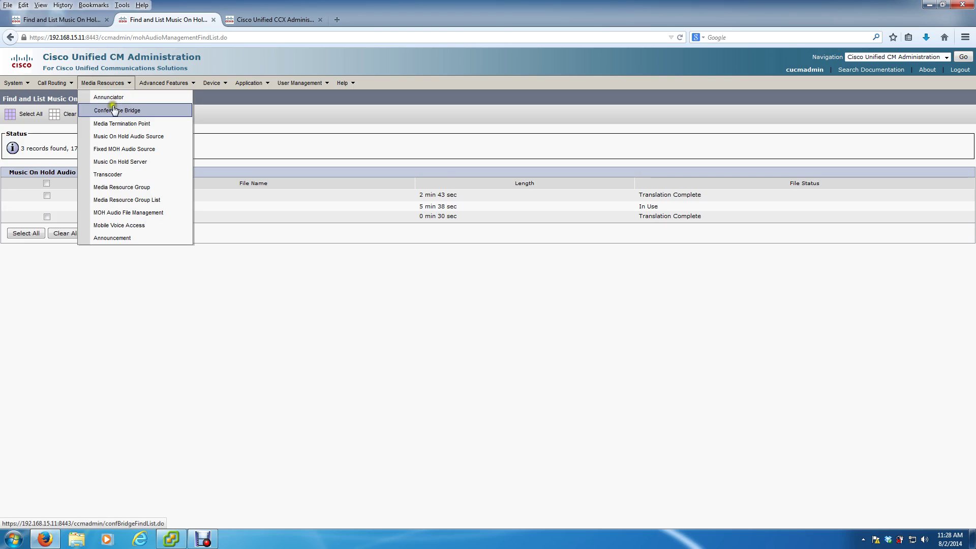
{"action": "left_click", "coordinate": [142, 137]}
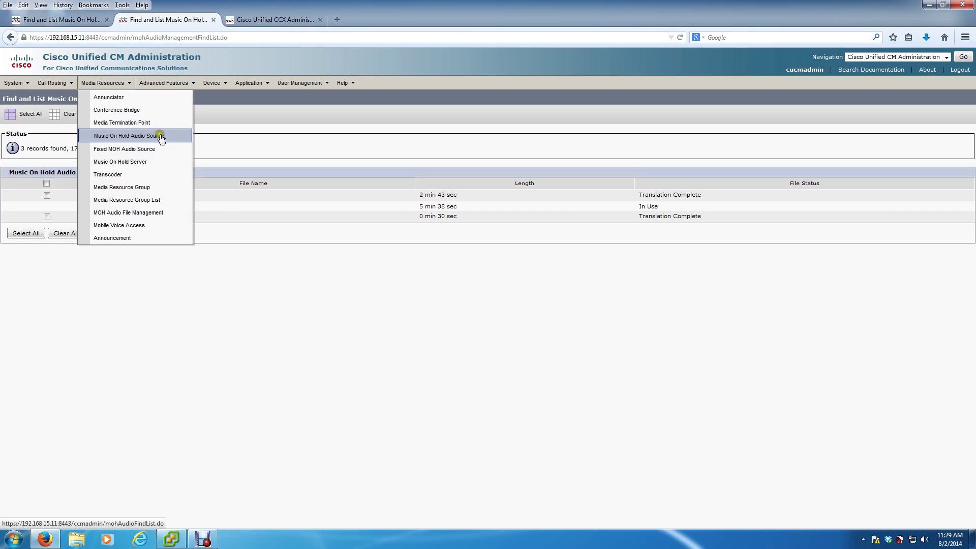
{"action": "left_click", "coordinate": [165, 137]}
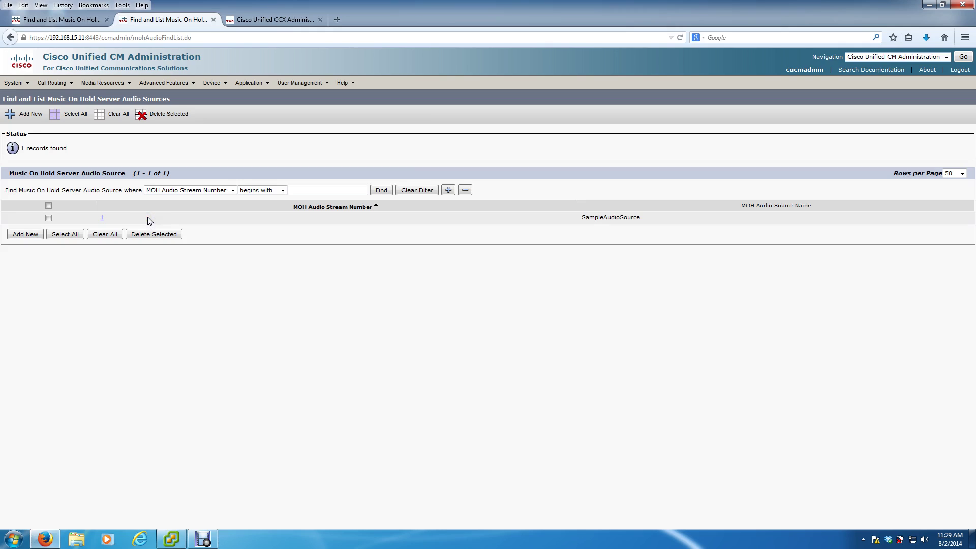
{"action": "left_click", "coordinate": [110, 218]}
{"action": "left_click", "coordinate": [36, 237]}
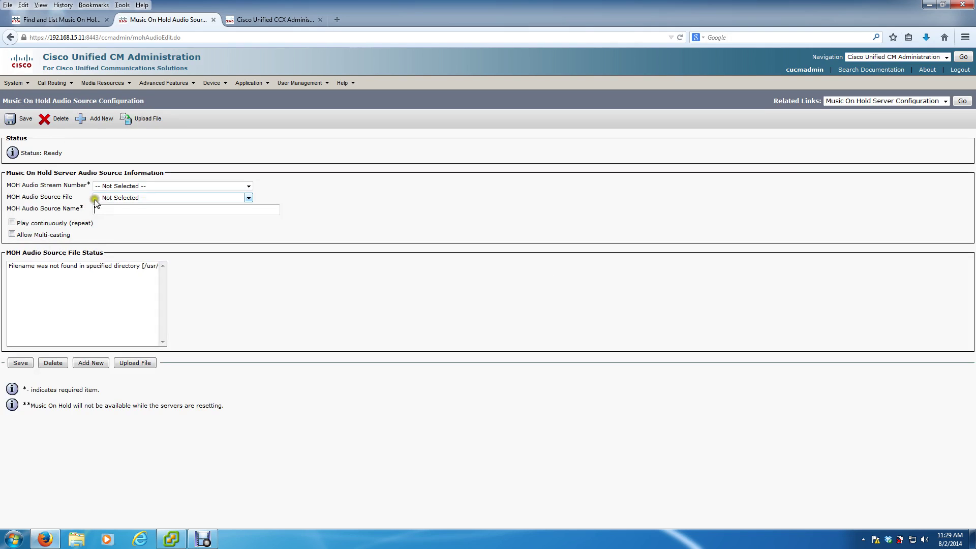
{"action": "left_click", "coordinate": [34, 190]}
{"action": "left_click", "coordinate": [111, 187]}
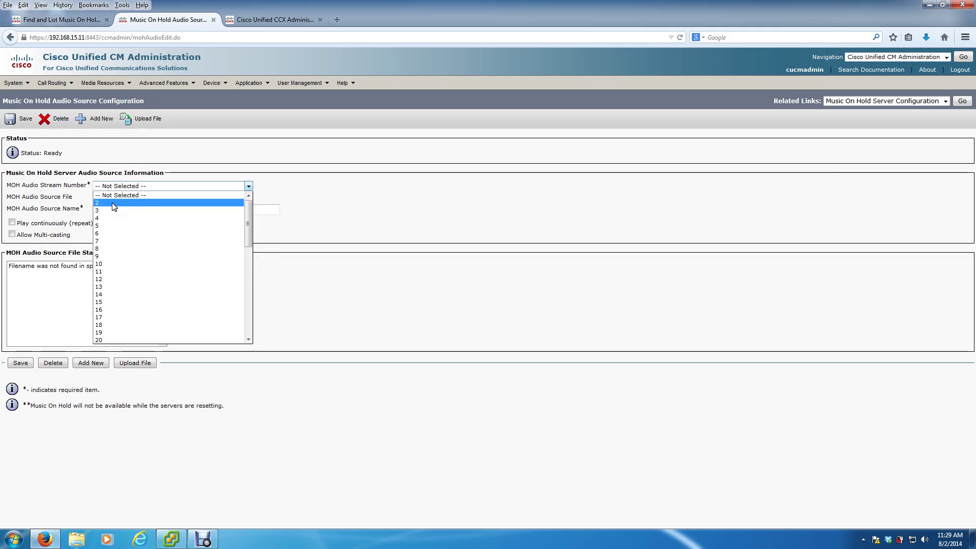
{"action": "left_click", "coordinate": [113, 204]}
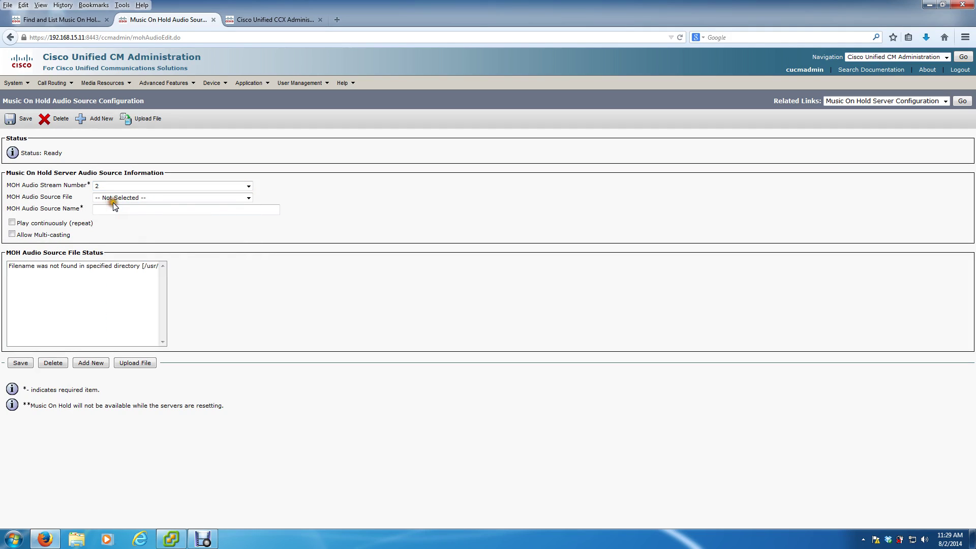
{"action": "left_click", "coordinate": [97, 199]}
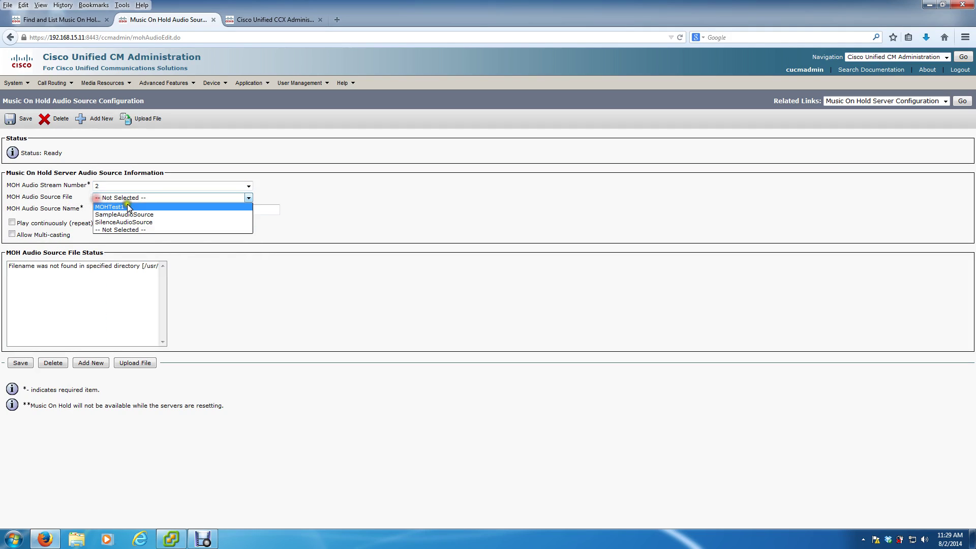
{"action": "left_click", "coordinate": [108, 208]}
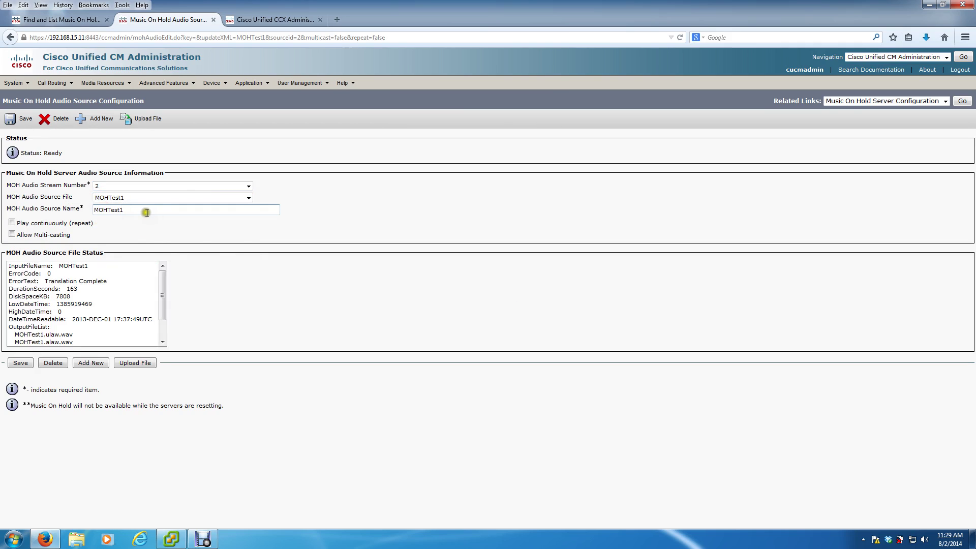
Set the MOHTest1 audio source to play continuously and save it.
{"action": "left_click", "coordinate": [12, 224]}
{"action": "left_click", "coordinate": [12, 223]}
{"action": "left_click", "coordinate": [10, 120]}
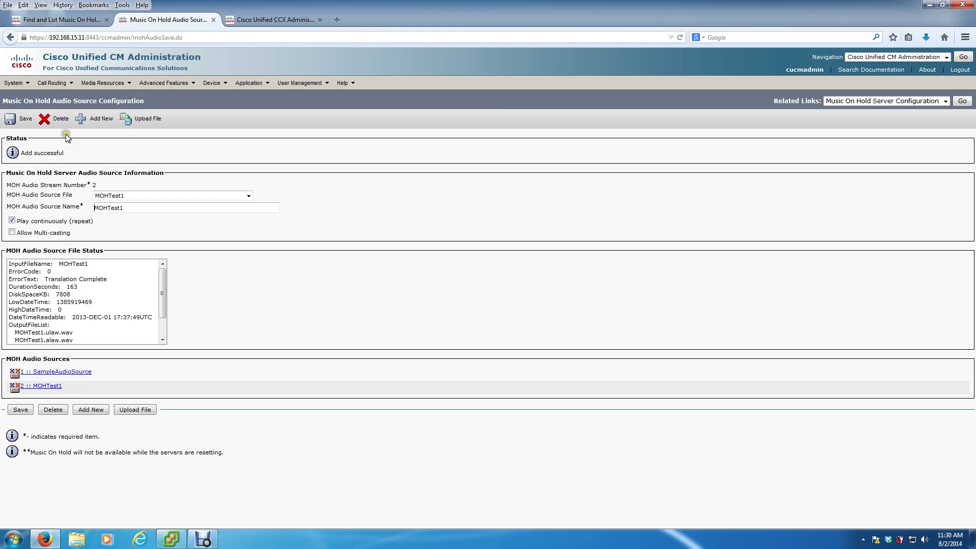
List all phones configured on the 192.168.15.11 server.
{"action": "left_click", "coordinate": [209, 84]}
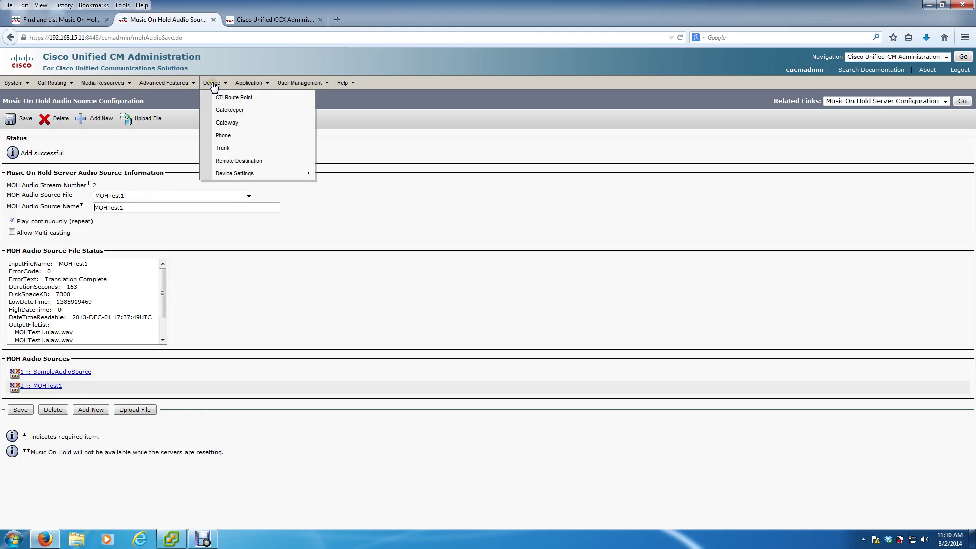
{"action": "left_click", "coordinate": [236, 139]}
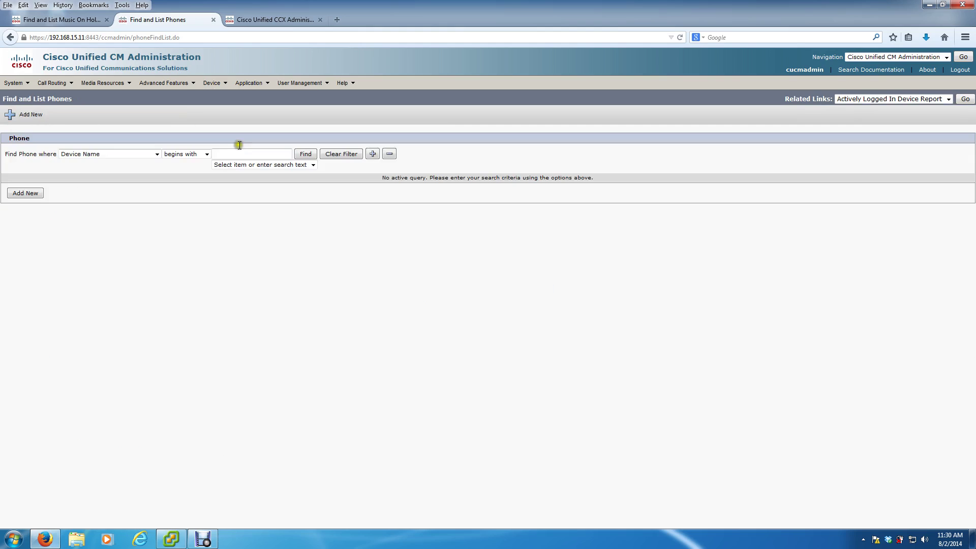
{"action": "left_click", "coordinate": [302, 155]}
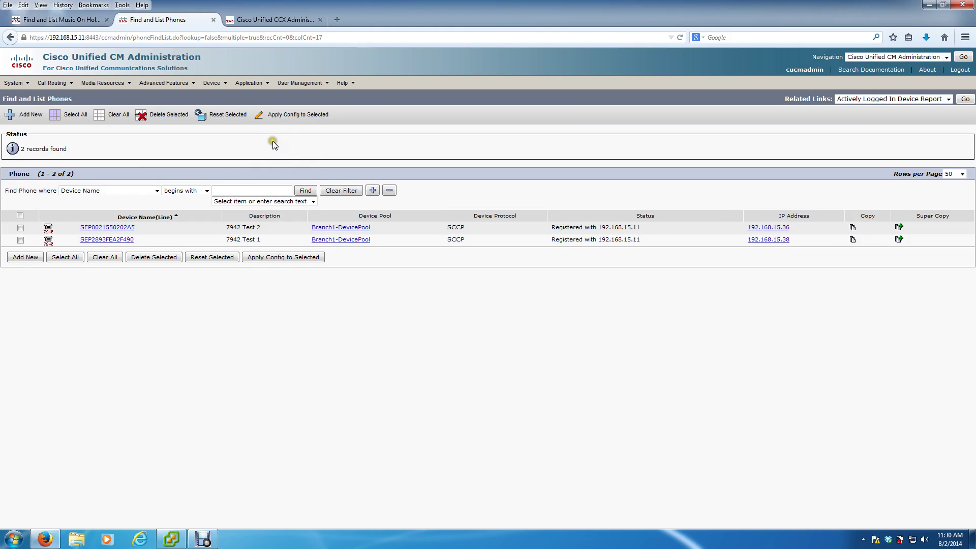
{"action": "left_click", "coordinate": [233, 124]}
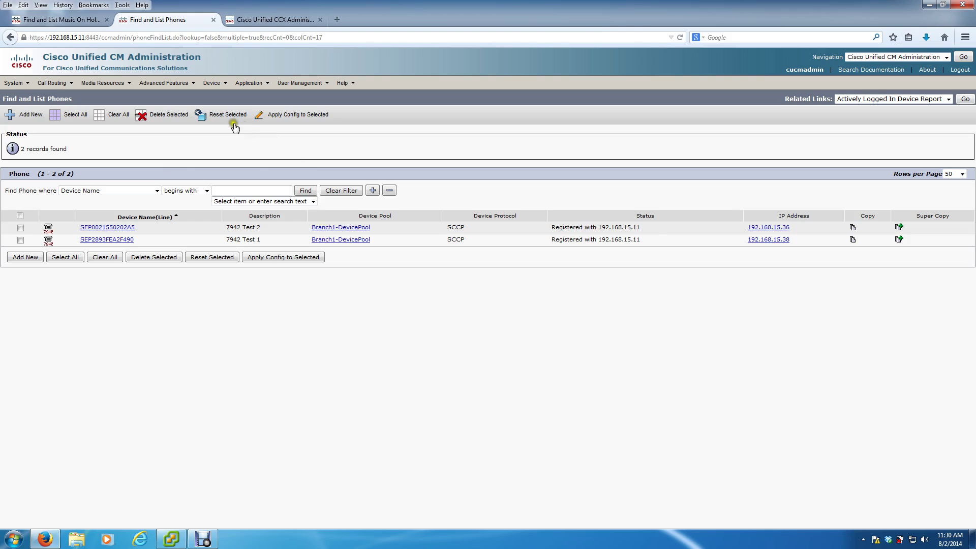
On the 192.168.15.10 server, open the bulk phone update by query.
{"action": "left_click", "coordinate": [81, 23]}
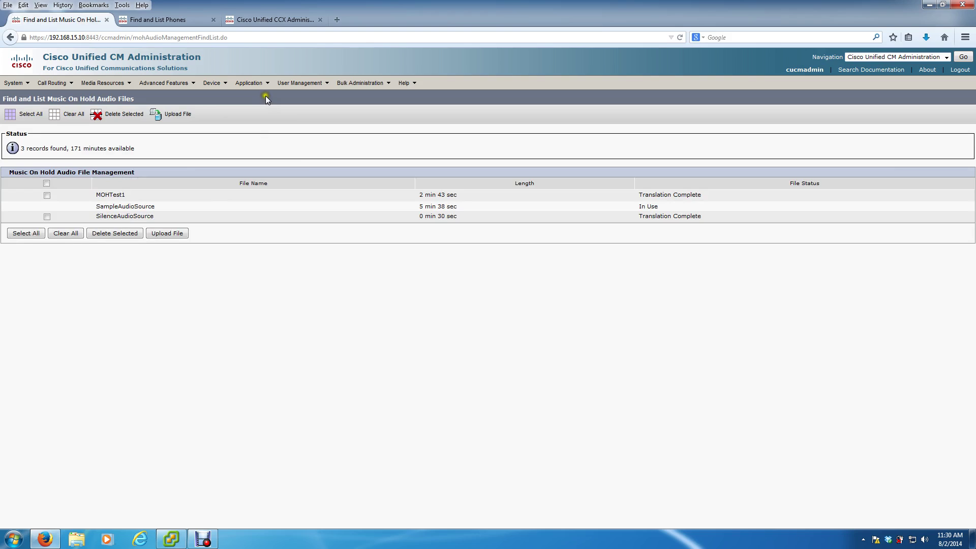
{"action": "left_click", "coordinate": [325, 84]}
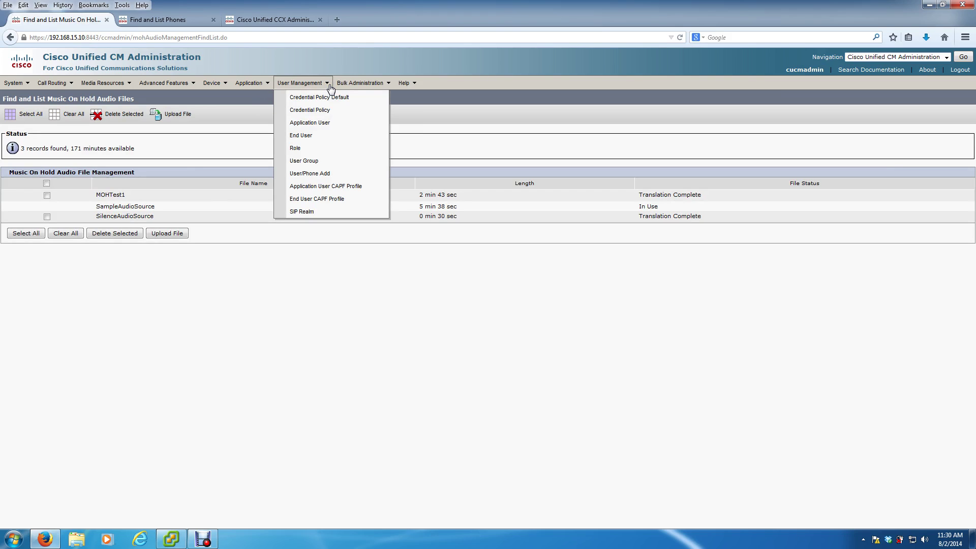
{"action": "left_click", "coordinate": [339, 85]}
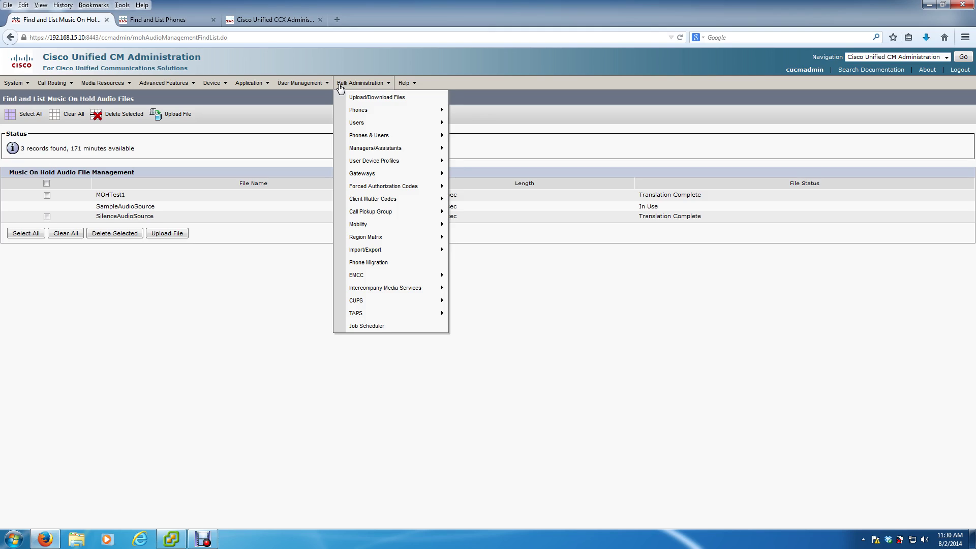
{"action": "mouse_move", "coordinate": [362, 111]}
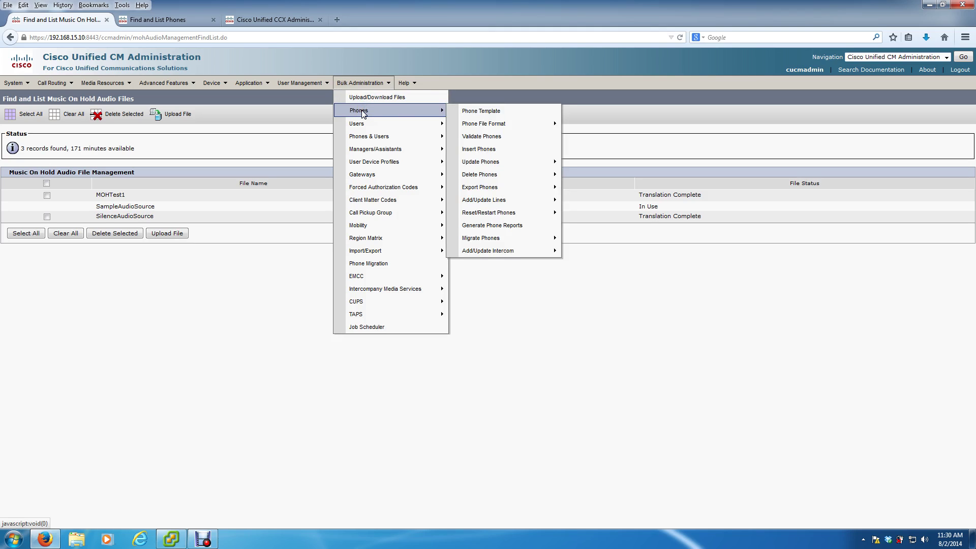
{"action": "mouse_move", "coordinate": [487, 165]}
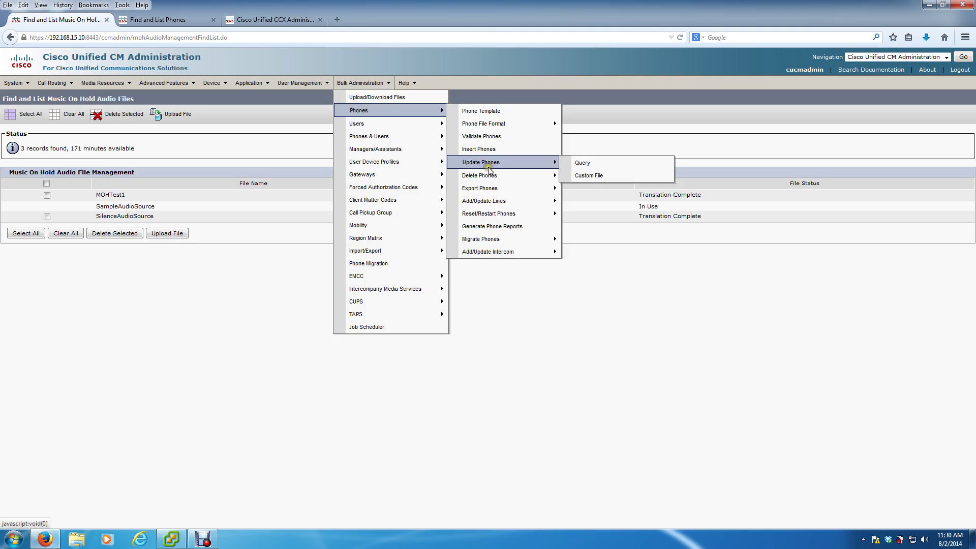
{"action": "left_click", "coordinate": [583, 164]}
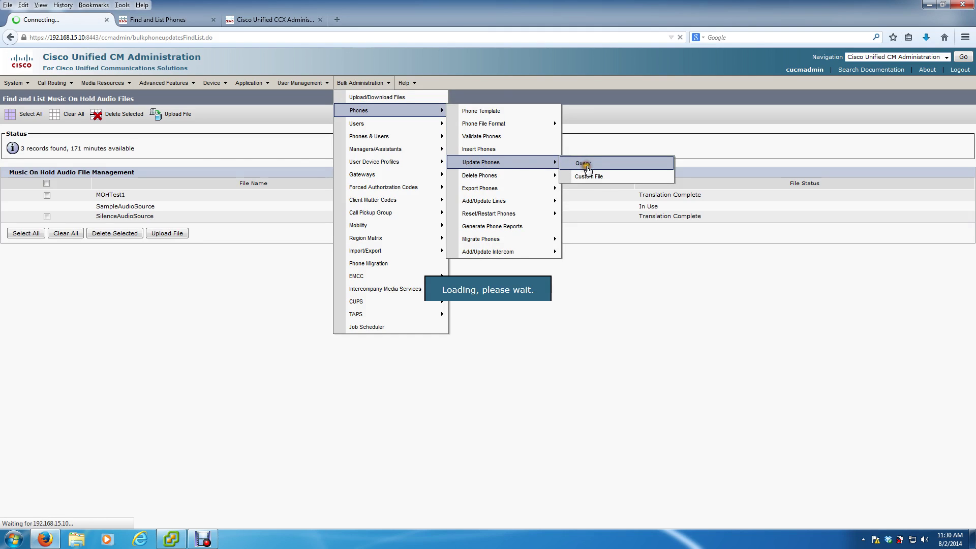
Find all phones by device name without a search filter and continue to their bulk update settings.
{"action": "left_click", "coordinate": [100, 138]}
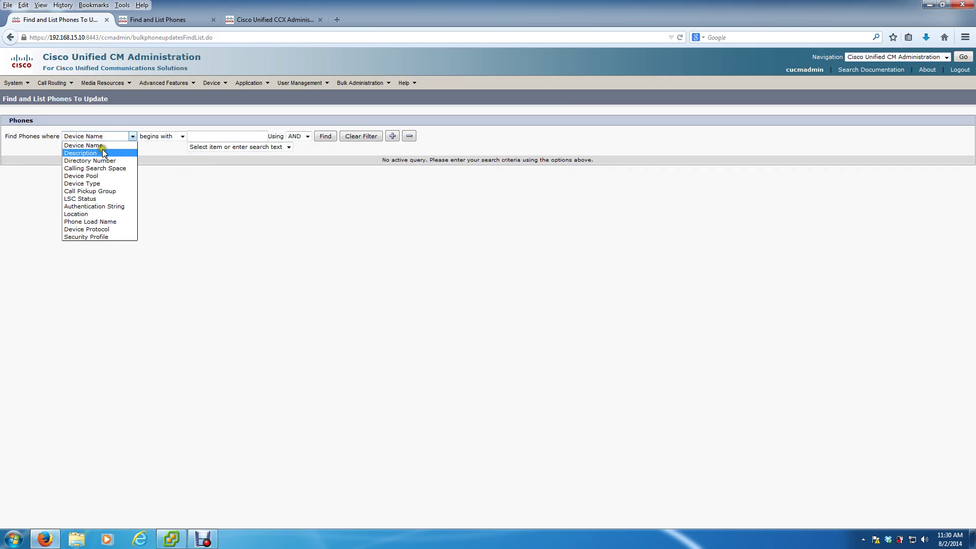
{"action": "left_click", "coordinate": [325, 136]}
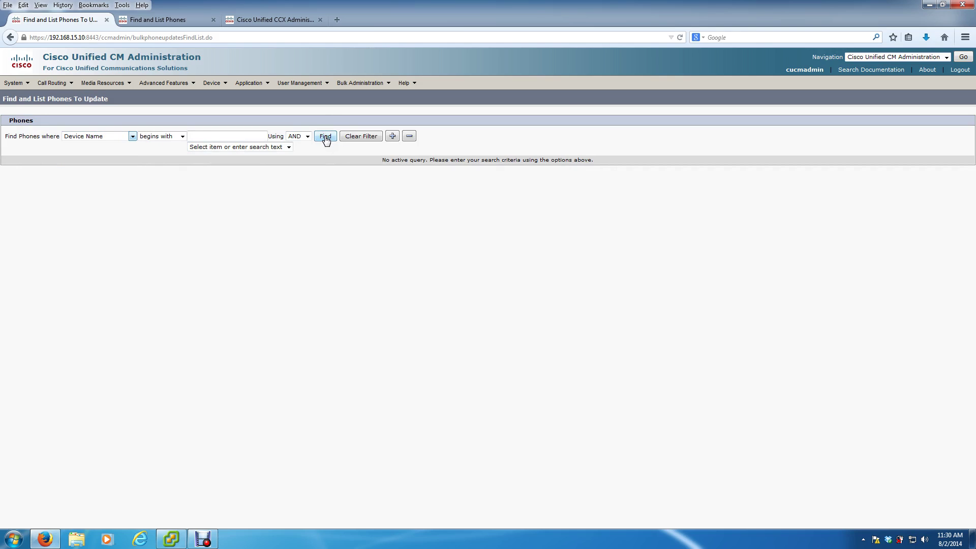
{"action": "left_click", "coordinate": [325, 136]}
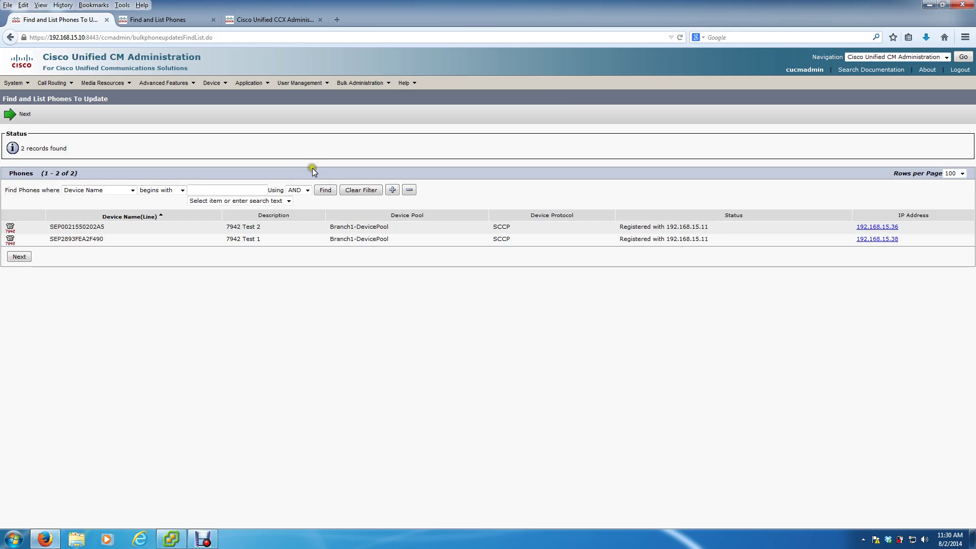
{"action": "left_click", "coordinate": [22, 258]}
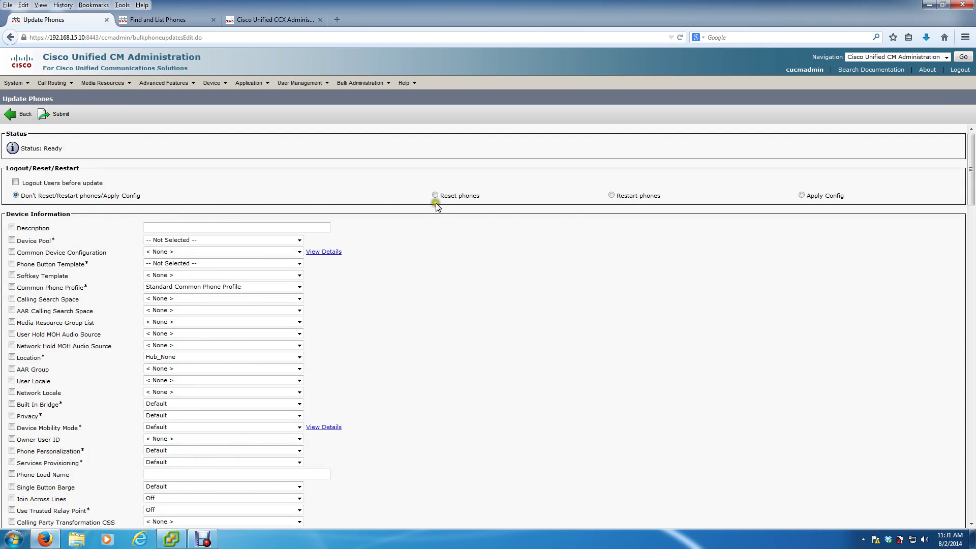
Set the bulk update to restart phones and use 2-MOHTest1 as both User Hold and Network Hold MOH Audio Source.
{"action": "left_click", "coordinate": [611, 196]}
{"action": "left_click", "coordinate": [611, 196]}
{"action": "left_click", "coordinate": [11, 335]}
{"action": "left_click", "coordinate": [26, 346]}
{"action": "left_click", "coordinate": [157, 334]}
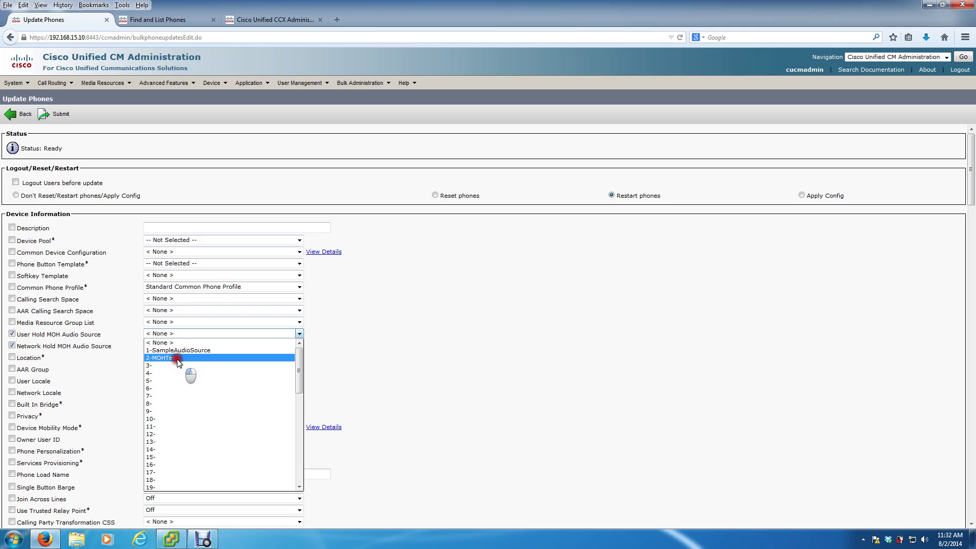
{"action": "left_click", "coordinate": [177, 358]}
{"action": "left_click", "coordinate": [171, 346]}
{"action": "left_click", "coordinate": [178, 368]}
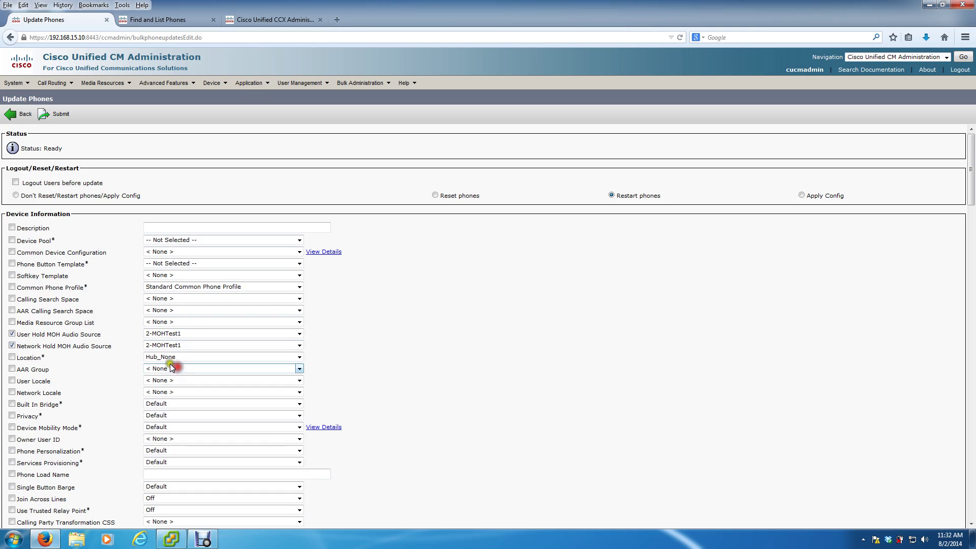
Set the phone update job to run immediately and submit it.
{"action": "scroll", "coordinate": [123, 346], "scroll_direction": "down", "scroll_amount": 10}
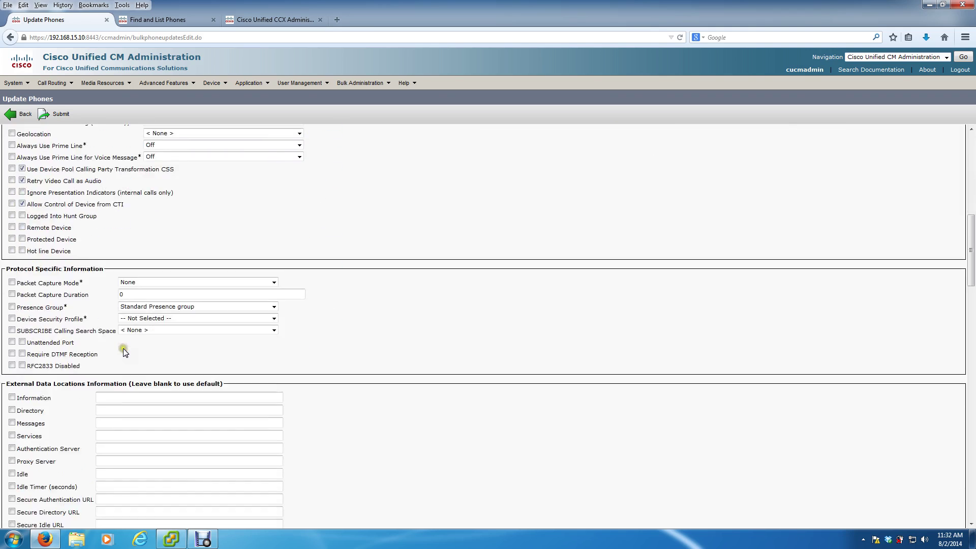
{"action": "scroll", "coordinate": [123, 349], "scroll_direction": "down", "scroll_amount": 20}
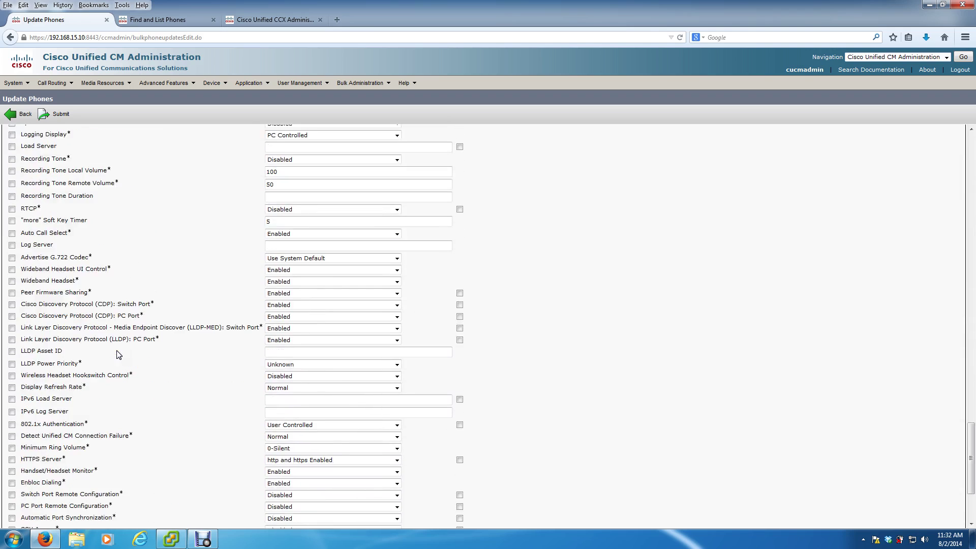
{"action": "scroll", "coordinate": [118, 354], "scroll_direction": "down", "scroll_amount": 5}
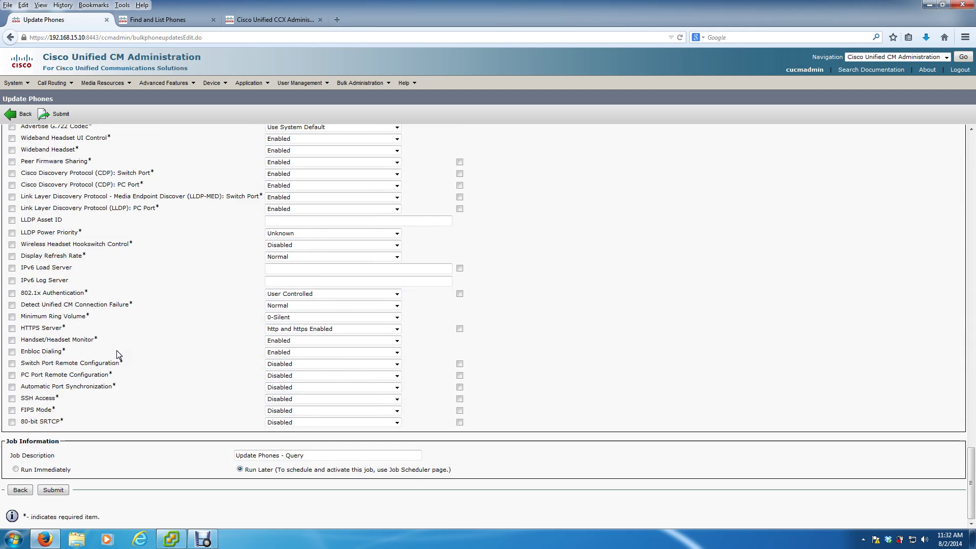
{"action": "left_click", "coordinate": [16, 469]}
{"action": "left_click", "coordinate": [53, 489]}
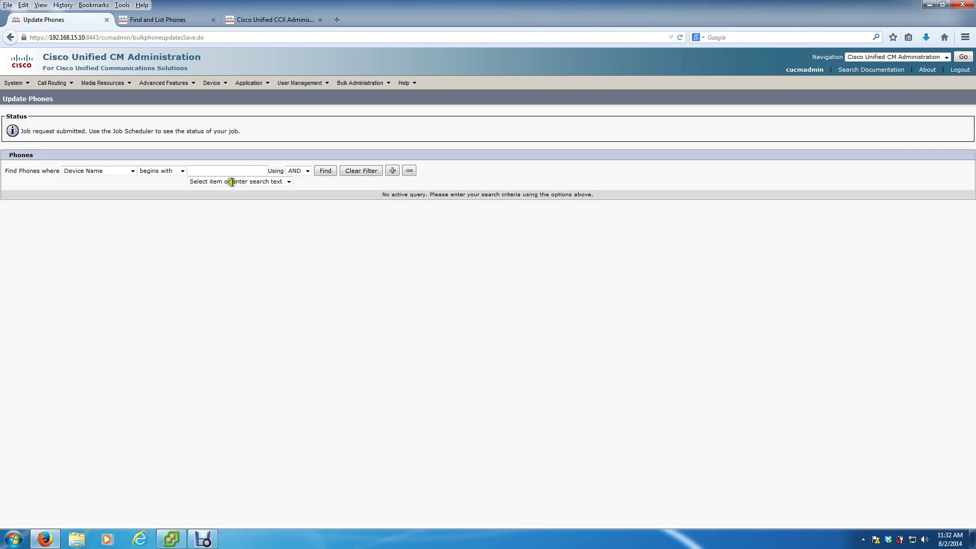
List all phones on the 192.168.15.10 server and check their registration status.
{"action": "mouse_move", "coordinate": [211, 83]}
{"action": "left_click", "coordinate": [230, 135]}
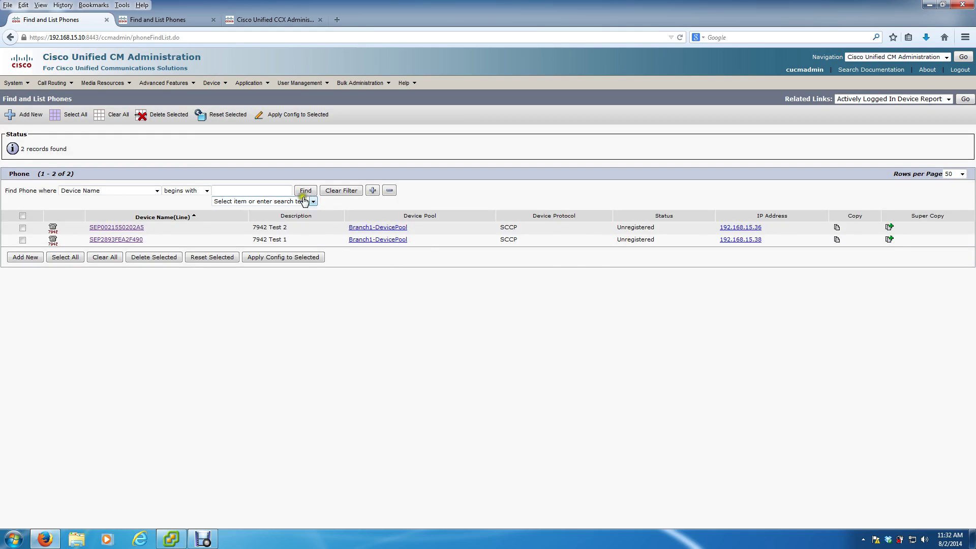
{"action": "left_click", "coordinate": [300, 191]}
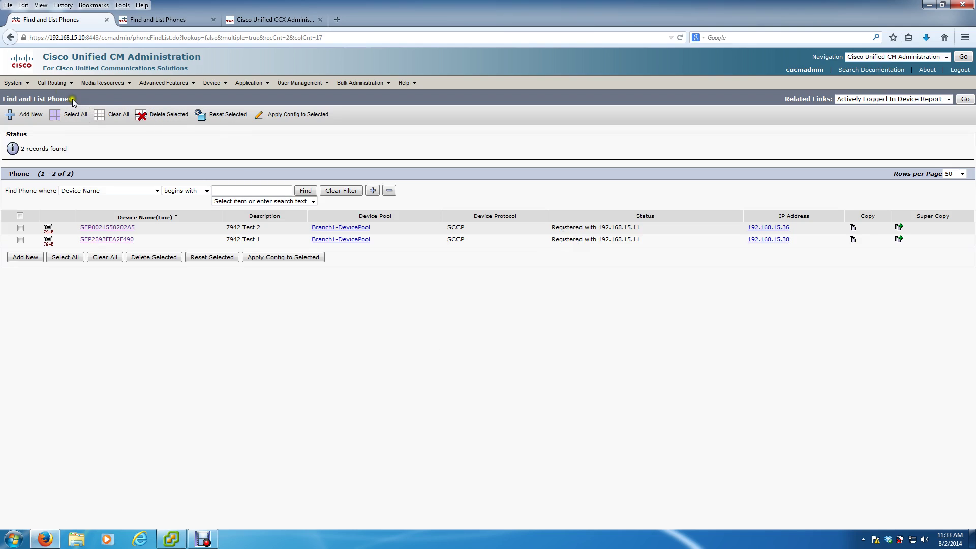
Open the service parameters of Cisco IP Voice Media Streaming App for server 192.168.15.10.
{"action": "left_click", "coordinate": [16, 85]}
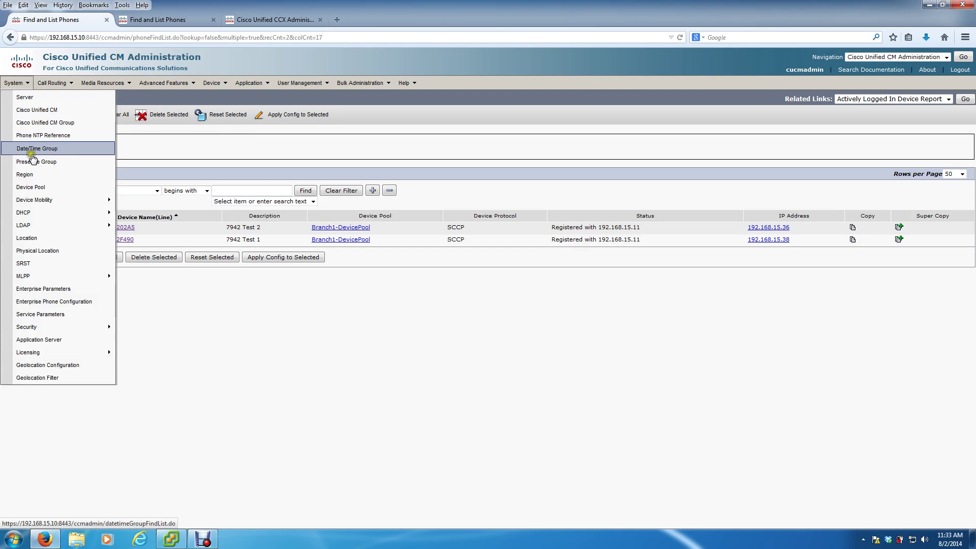
{"action": "left_click", "coordinate": [70, 314]}
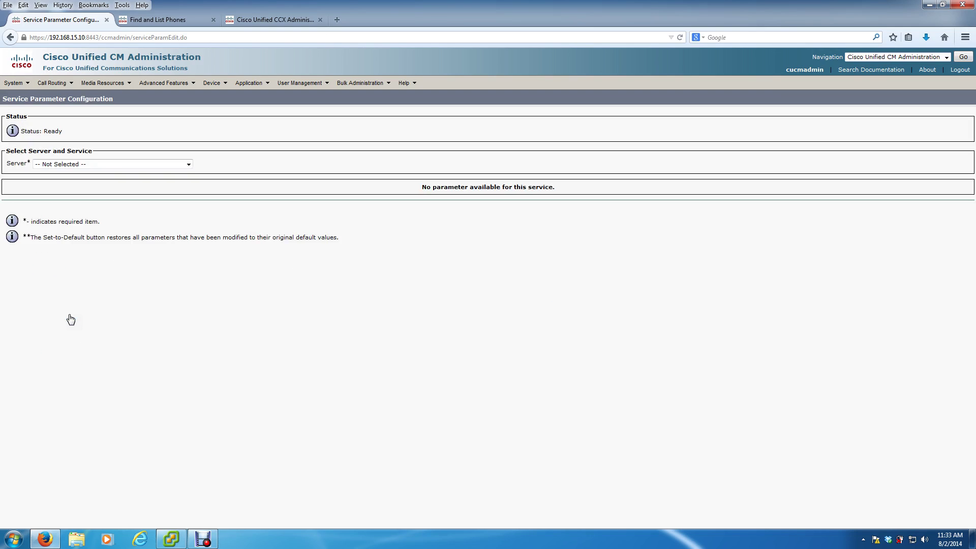
{"action": "left_click", "coordinate": [100, 165]}
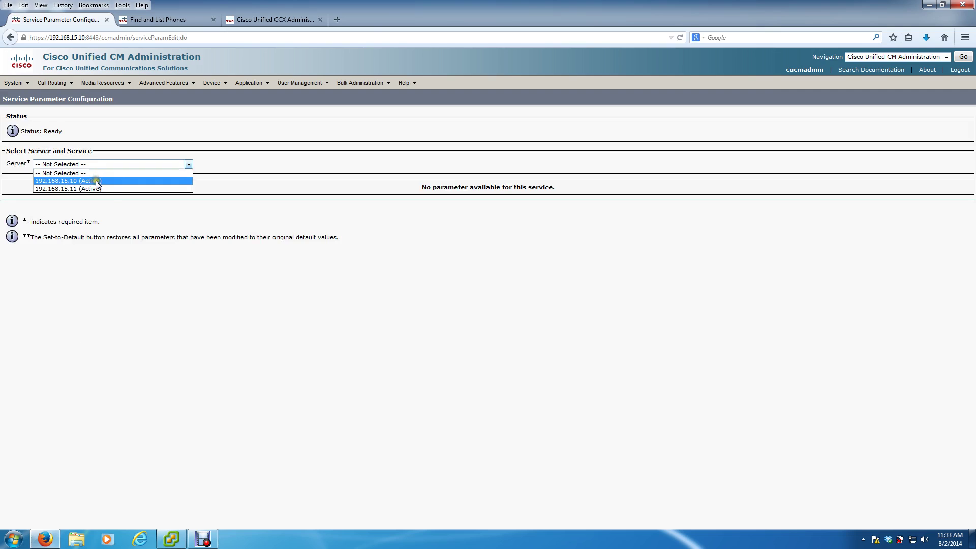
{"action": "left_click", "coordinate": [96, 181]}
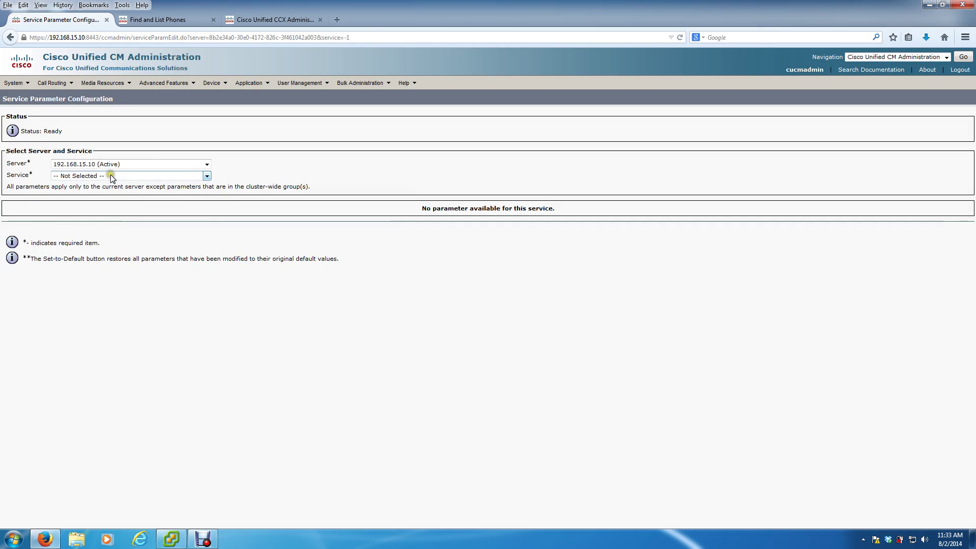
{"action": "left_click", "coordinate": [111, 175]}
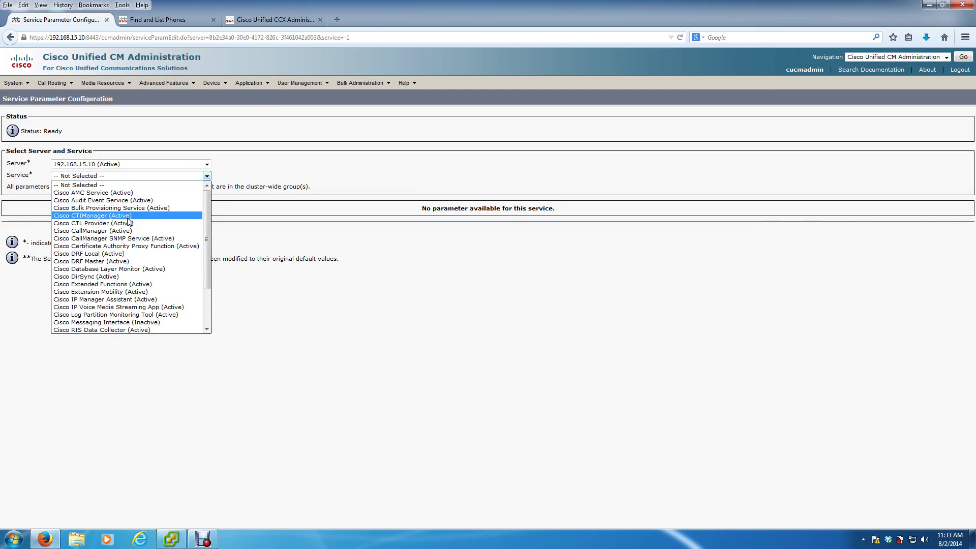
{"action": "left_click", "coordinate": [145, 306]}
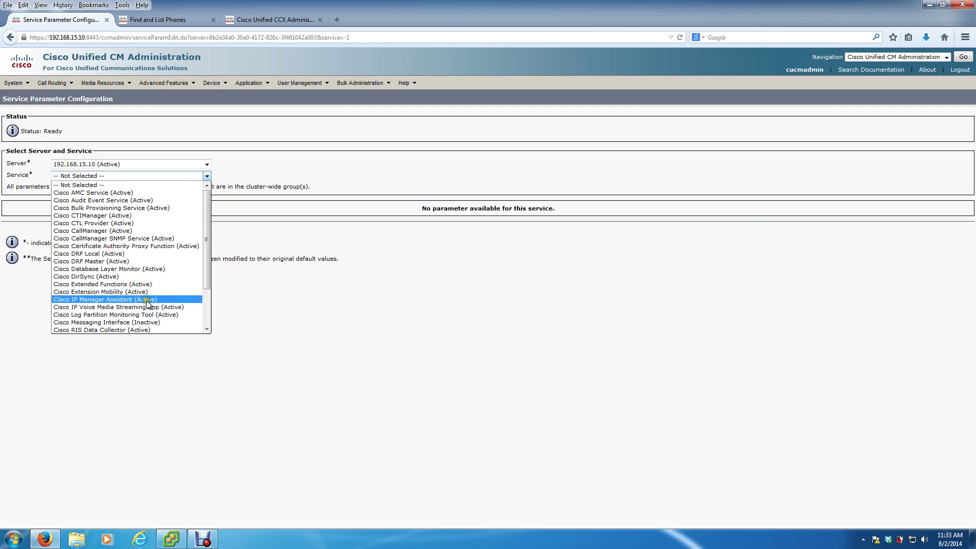
{"action": "left_click", "coordinate": [179, 307]}
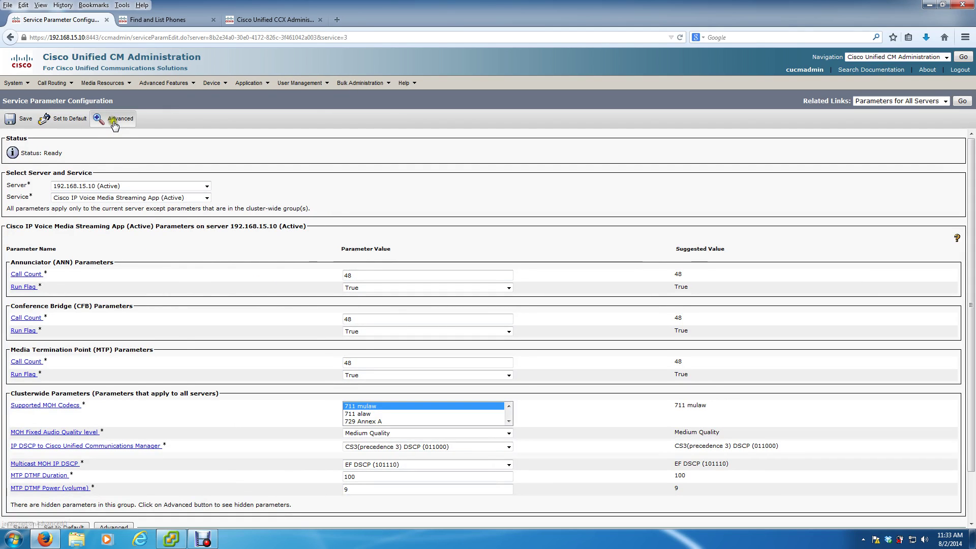
Show the advanced service parameters and examine the clusterwide Default MOH Volume Level.
{"action": "left_click", "coordinate": [115, 124]}
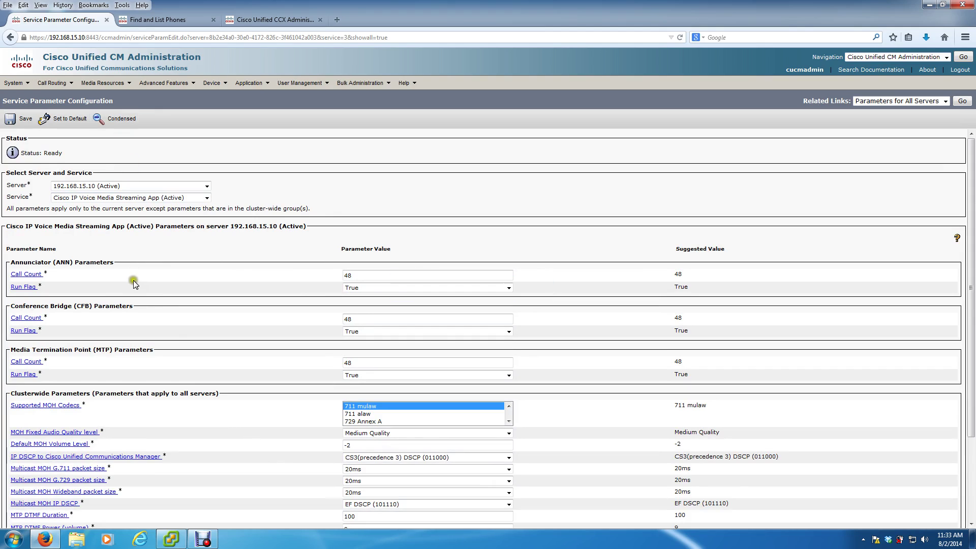
{"action": "scroll", "coordinate": [132, 305], "scroll_direction": "down", "scroll_amount": 4}
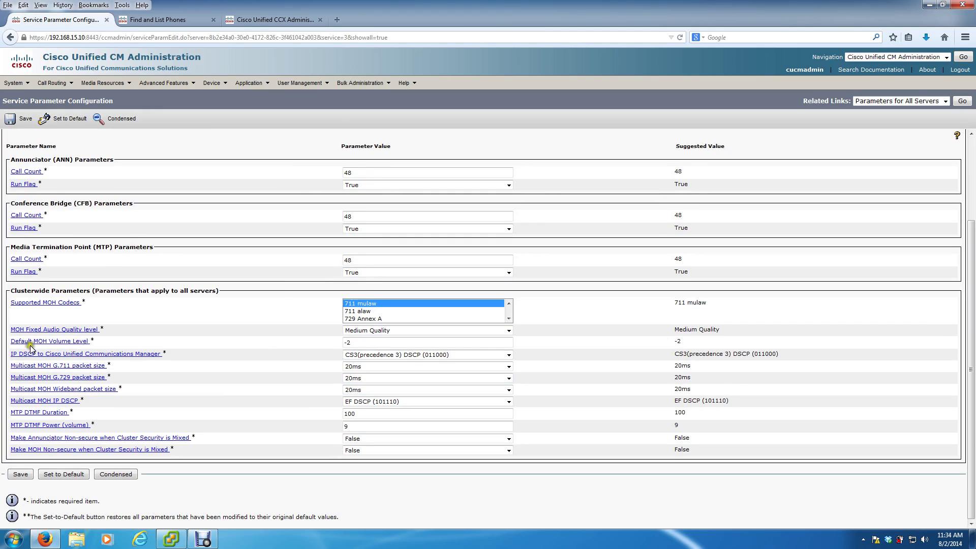
{"action": "left_click", "coordinate": [367, 343]}
Switch to Cisco Unified CCX Administration and start a new Cisco Unified CM Telephony call control group.
{"action": "left_click", "coordinate": [249, 23]}
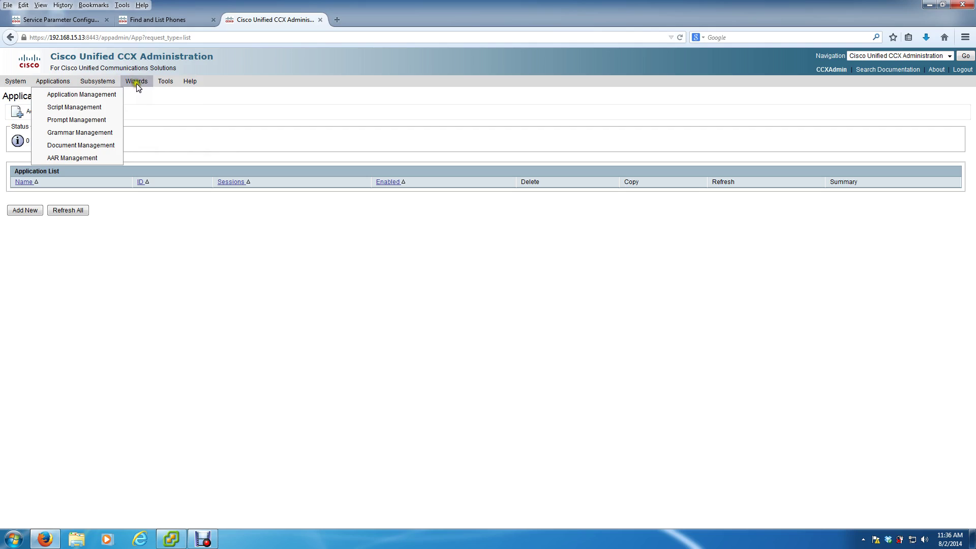
{"action": "mouse_move", "coordinate": [136, 85]}
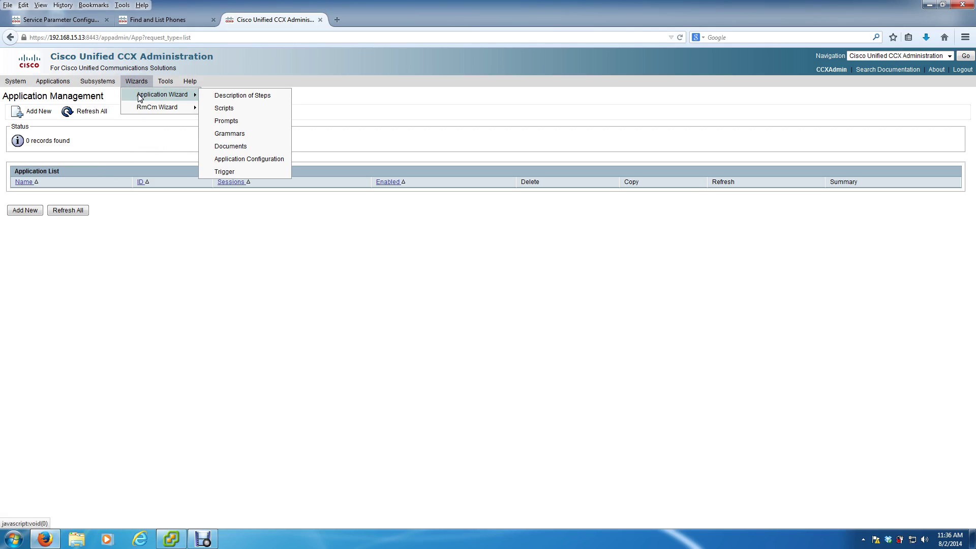
{"action": "mouse_move", "coordinate": [104, 86]}
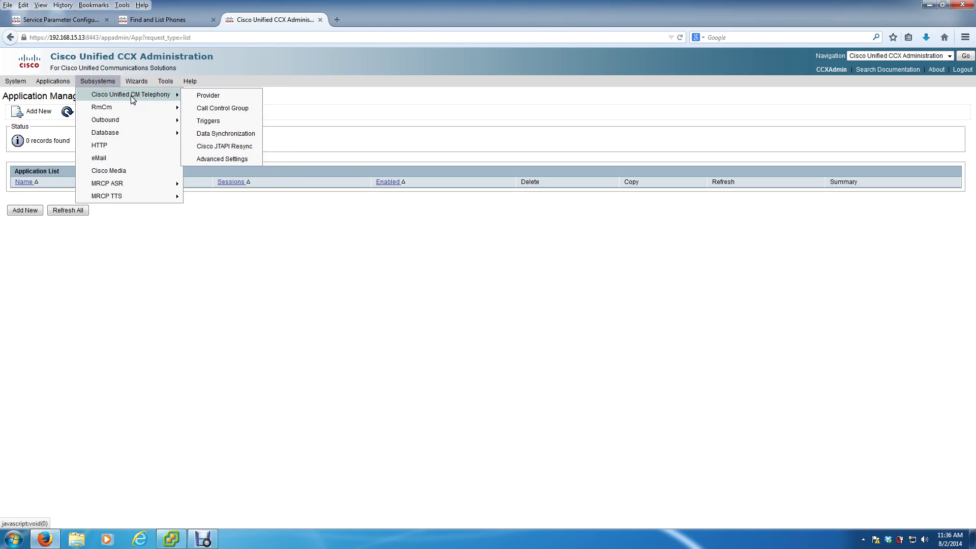
{"action": "left_click", "coordinate": [219, 113]}
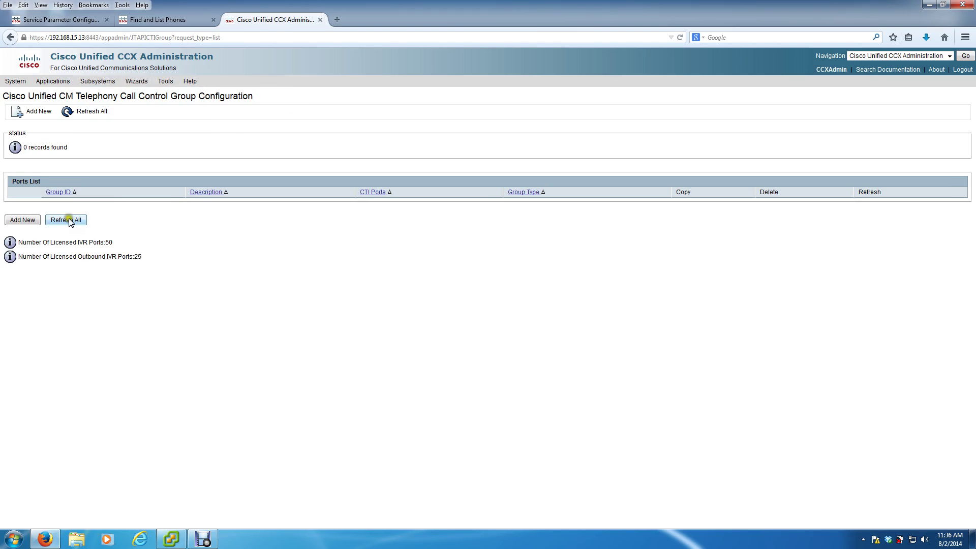
{"action": "left_click", "coordinate": [33, 221]}
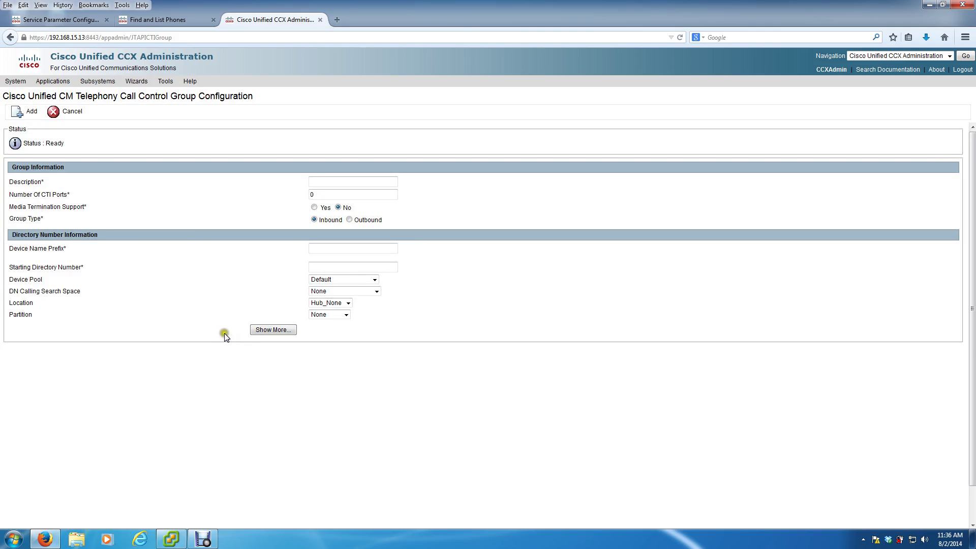
Expand the call control group's additional settings and set both User Hold and Network Hold Audio Source to 2-MOHTest1.
{"action": "left_click", "coordinate": [262, 330]}
{"action": "scroll", "coordinate": [260, 346], "scroll_direction": "down", "scroll_amount": 2}
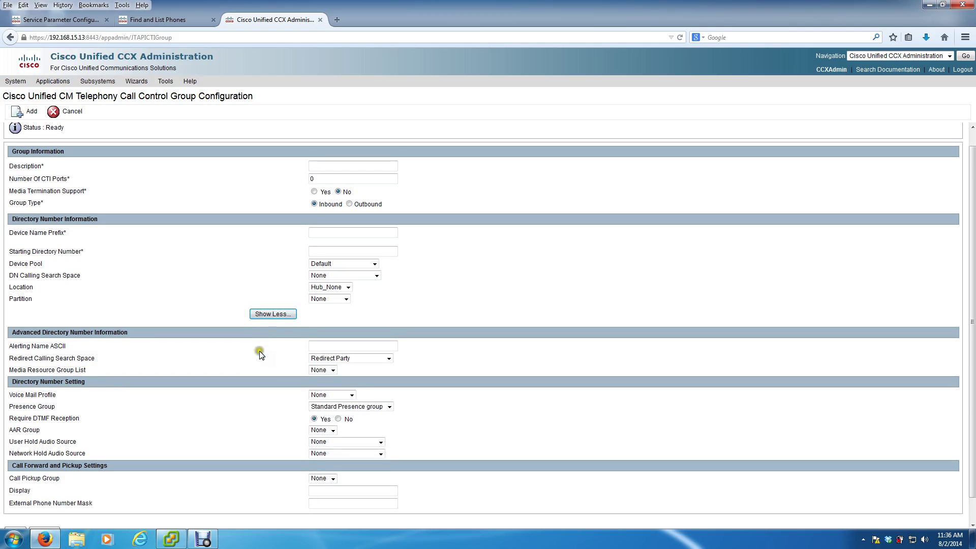
{"action": "scroll", "coordinate": [259, 351], "scroll_direction": "down", "scroll_amount": 1}
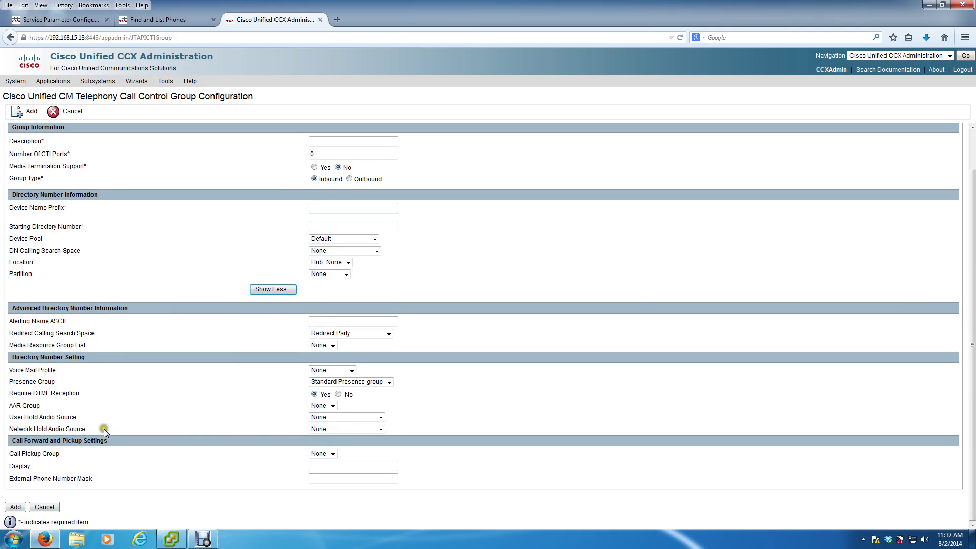
{"action": "left_click", "coordinate": [328, 418]}
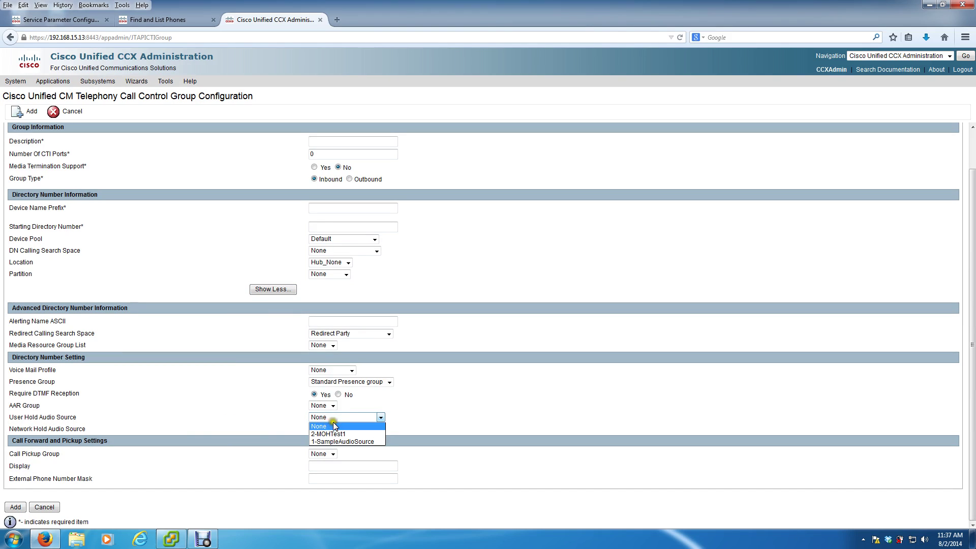
{"action": "left_click", "coordinate": [335, 433]}
{"action": "left_click", "coordinate": [338, 431]}
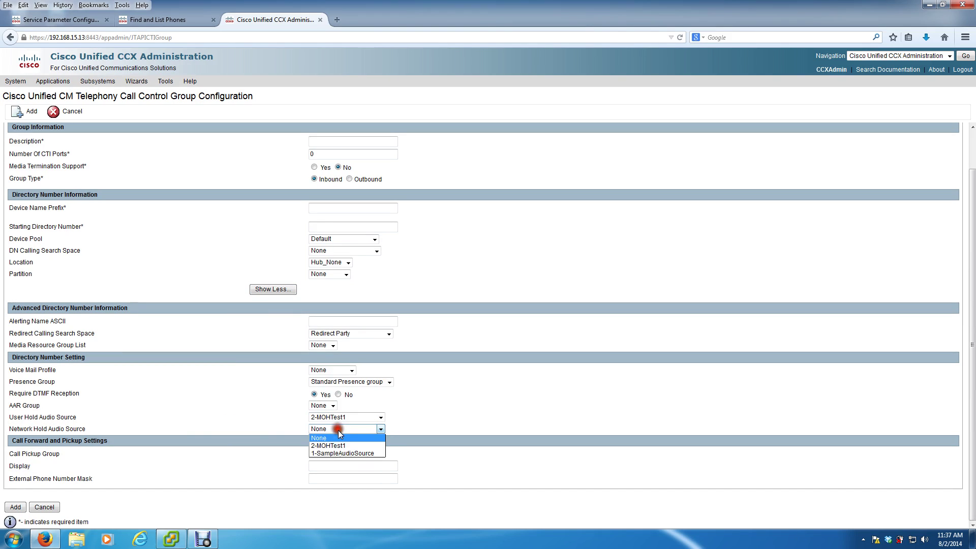
{"action": "left_click", "coordinate": [340, 445]}
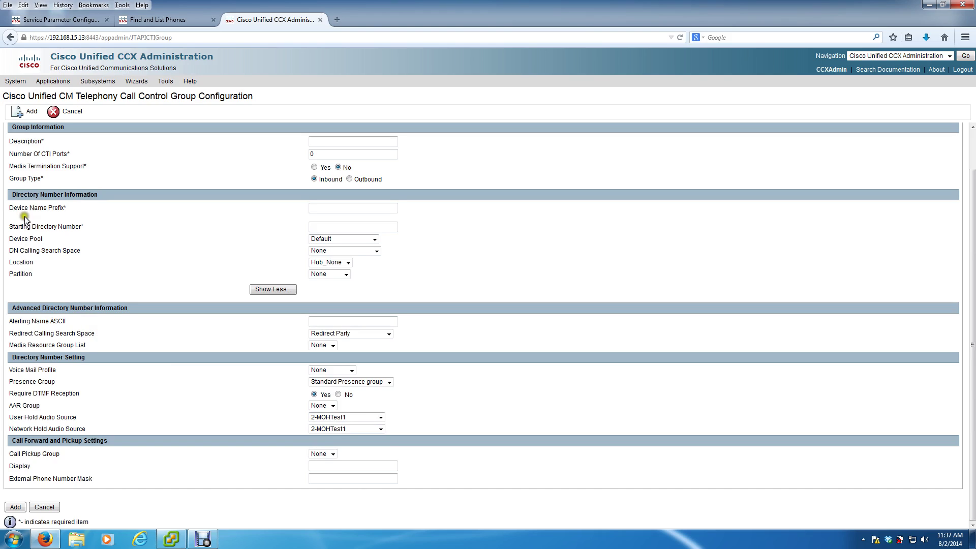
{"action": "left_click", "coordinate": [27, 118]}
{"action": "left_click", "coordinate": [203, 538]}
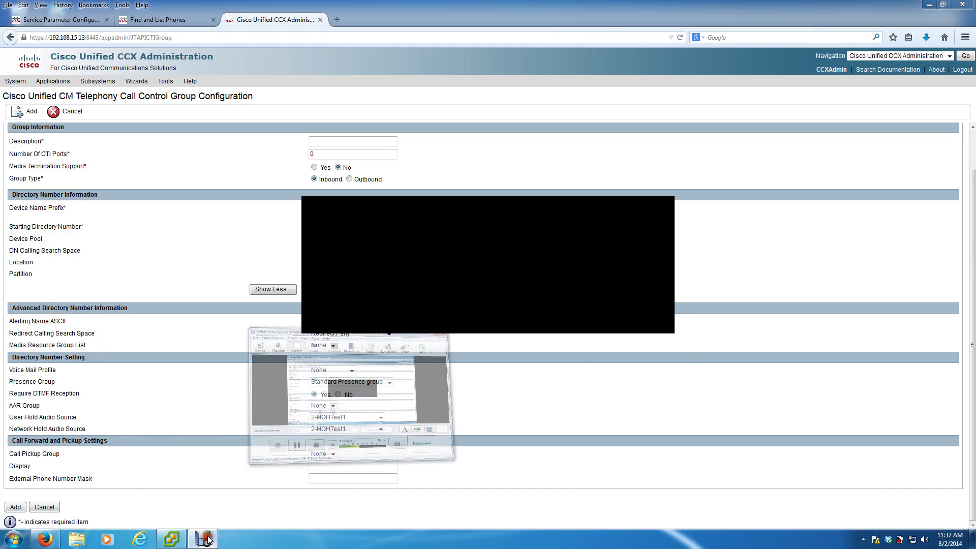